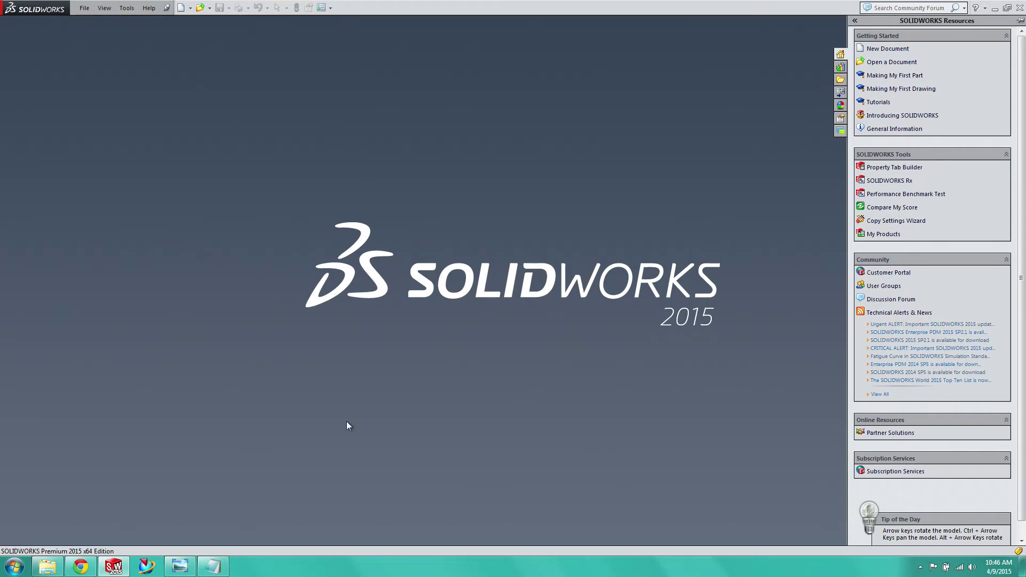
Review the Haack series equations in Photo Viewer, then bring up the Notepad formula window
left_click(180, 566)
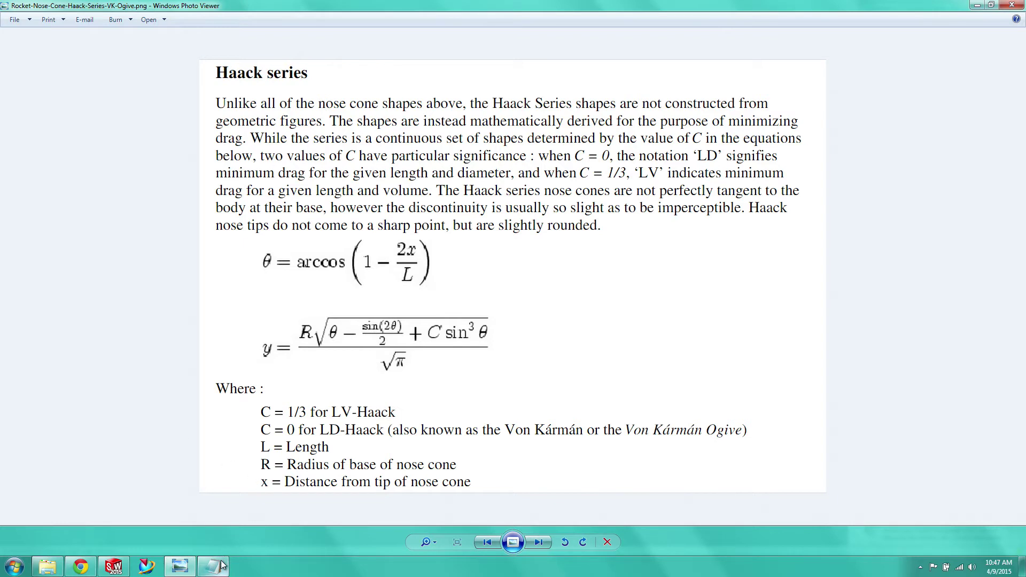
mouse_move(222, 565)
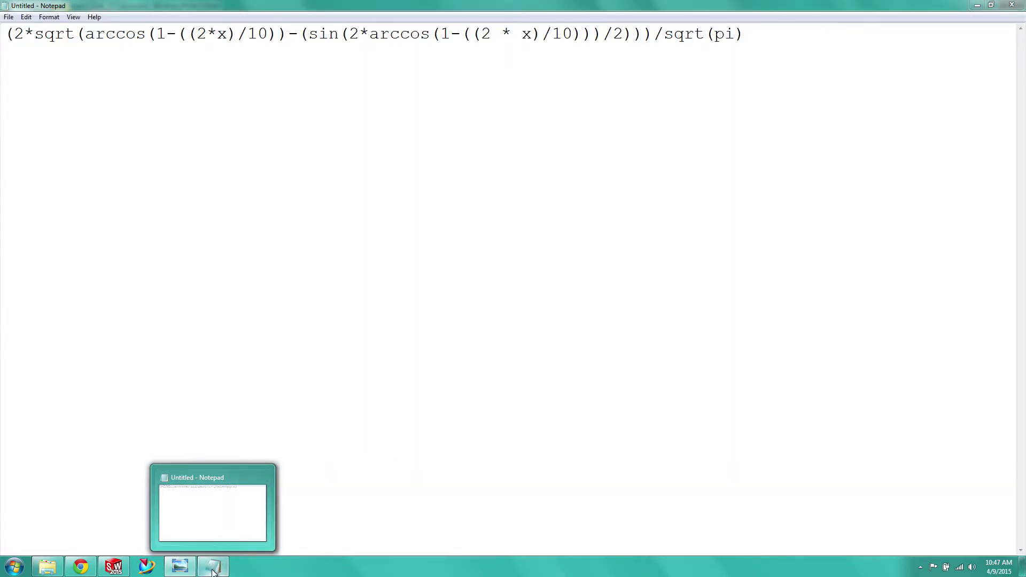
Check the parentheses around the sine and second arccos terms of the nose-cone formula
left_click(223, 531)
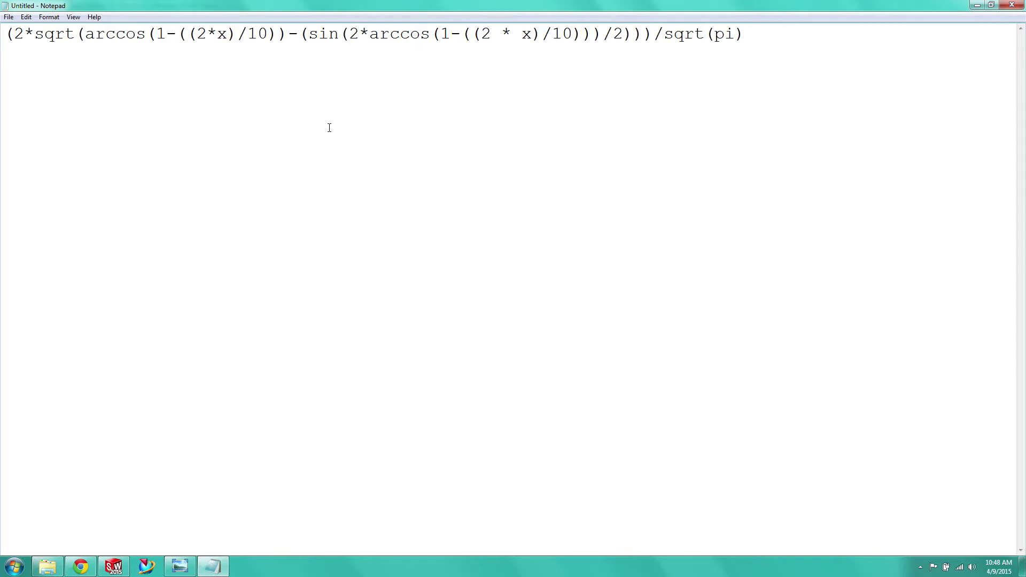
left_click(608, 32)
key("shift+Left")
key("Right")
left_click(299, 43)
left_click_drag(288, 38, 282, 41)
left_click(454, 36)
key("Right")
key("Right")
Copy the entire nose-cone formula line to the clipboard
left_click_drag(806, 40, 34, 16)
right_click(265, 29)
left_click(284, 63)
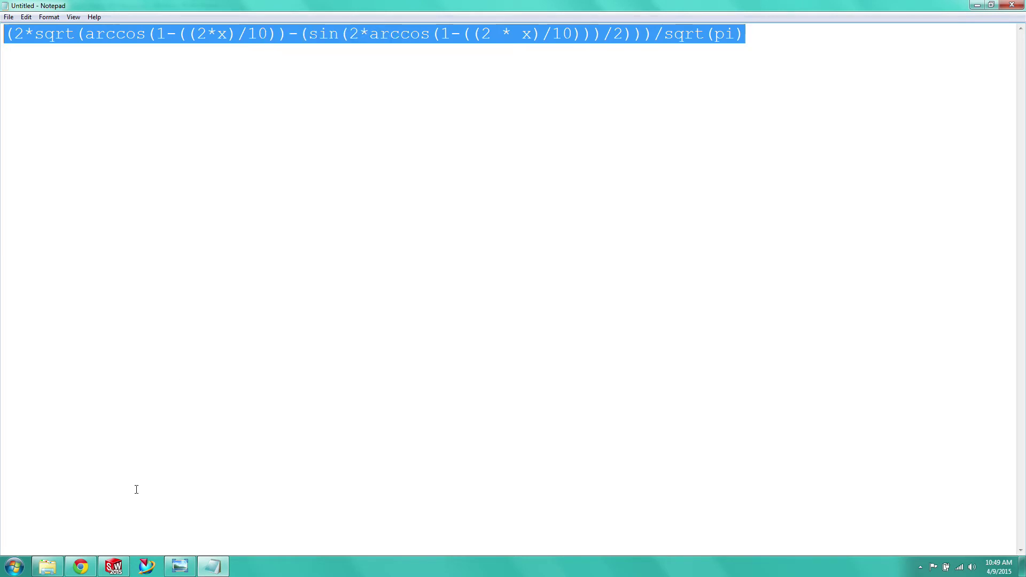
Create a new SOLIDWORKS part and start a sketch on the Top Plane
left_click(127, 560)
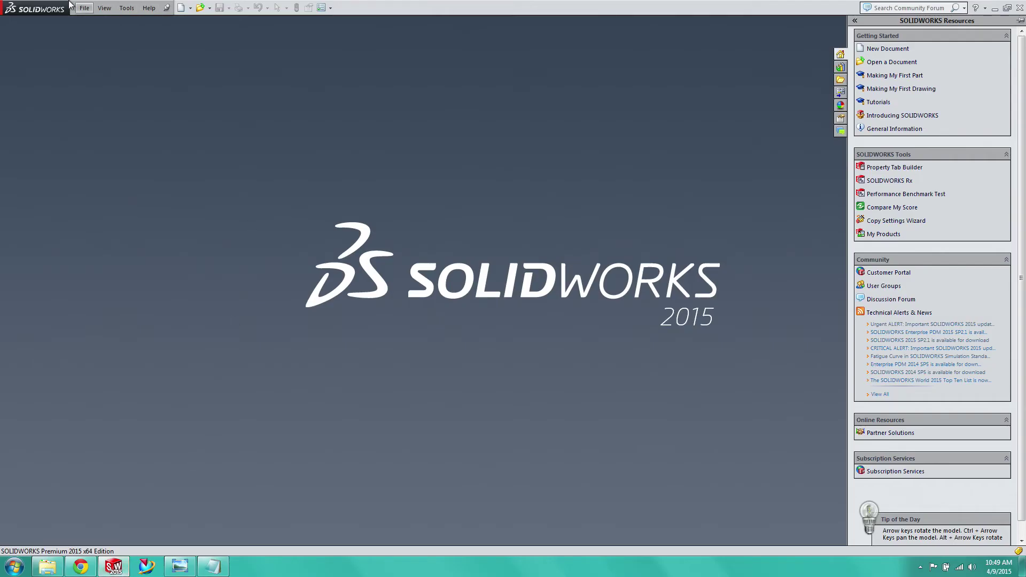
left_click(182, 8)
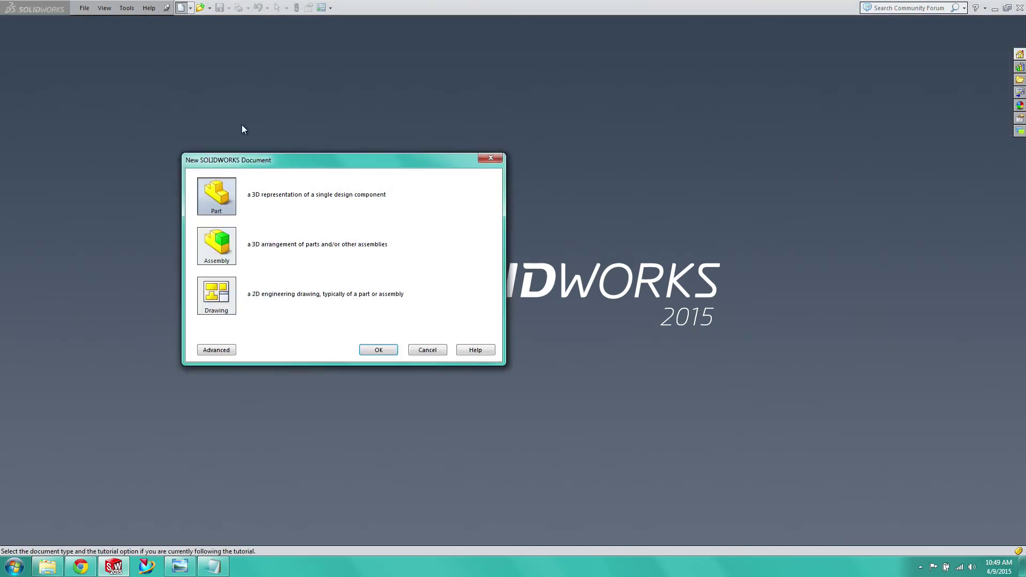
double_click(225, 195)
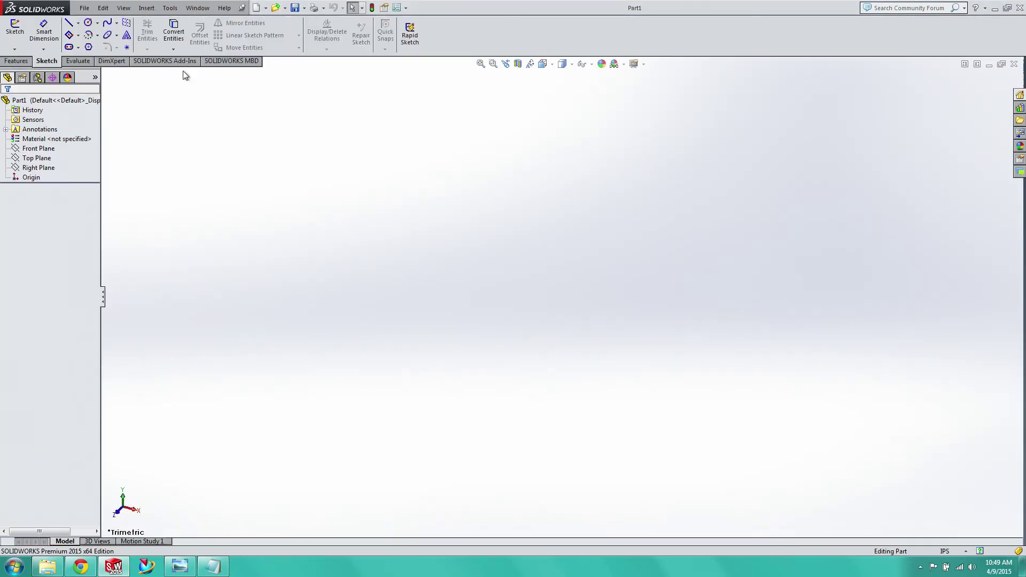
left_click(15, 26)
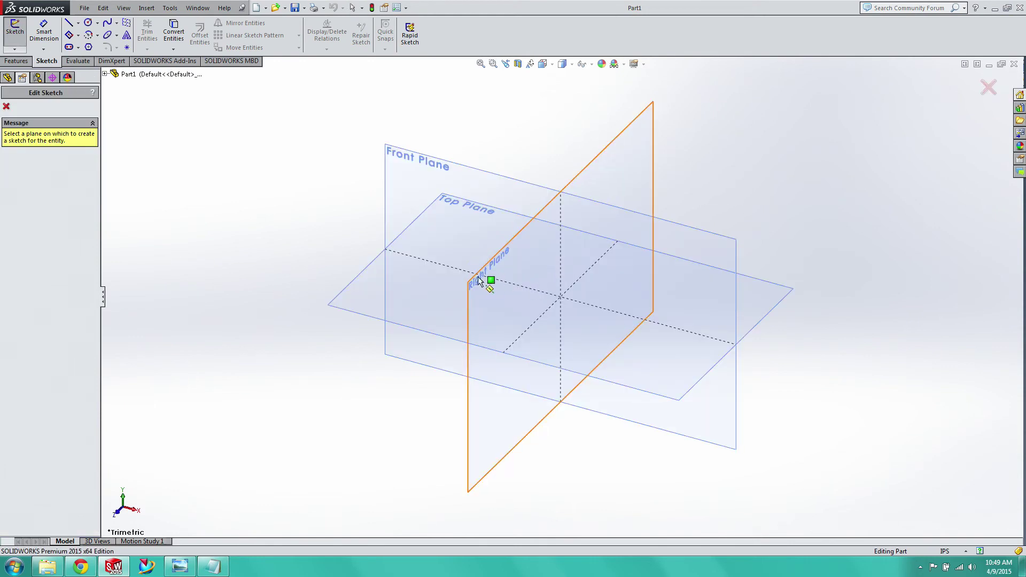
left_click(452, 285)
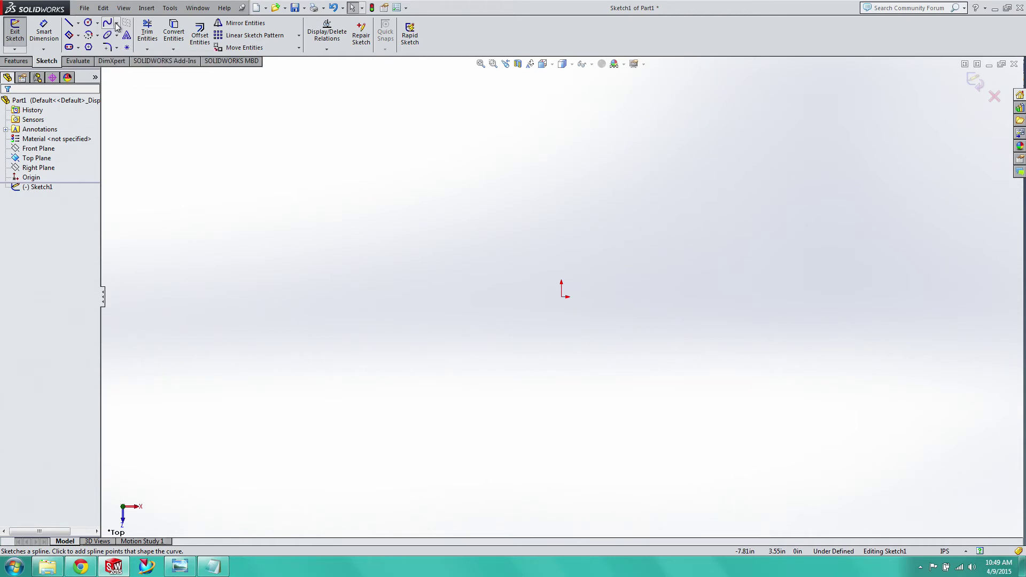
Start an Equation Driven Curve with the copied nose-cone formula pasted as its equation
left_click(116, 23)
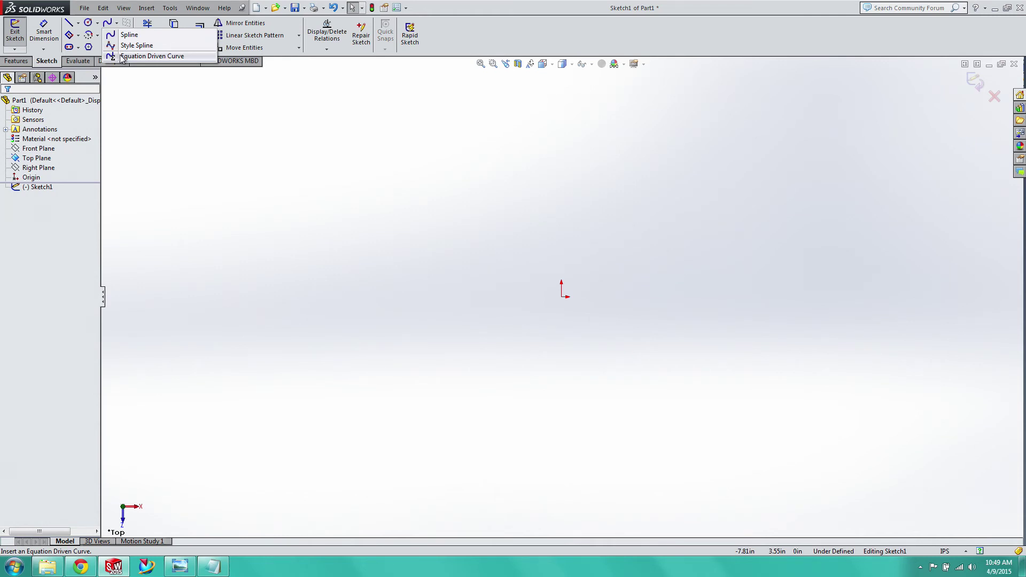
left_click(123, 57)
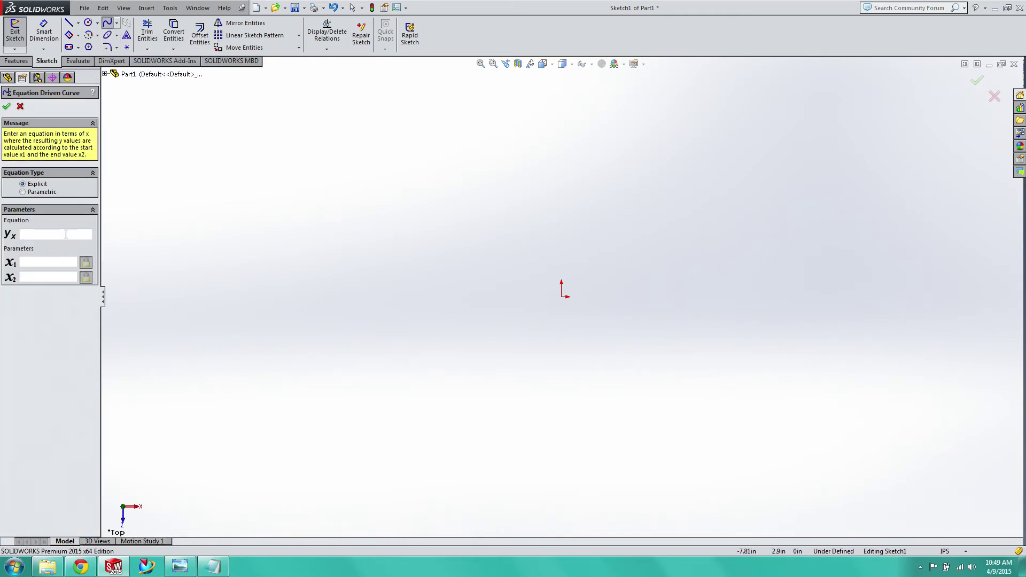
left_click(40, 232)
key("ctrl+v")
key("alt+Tab")
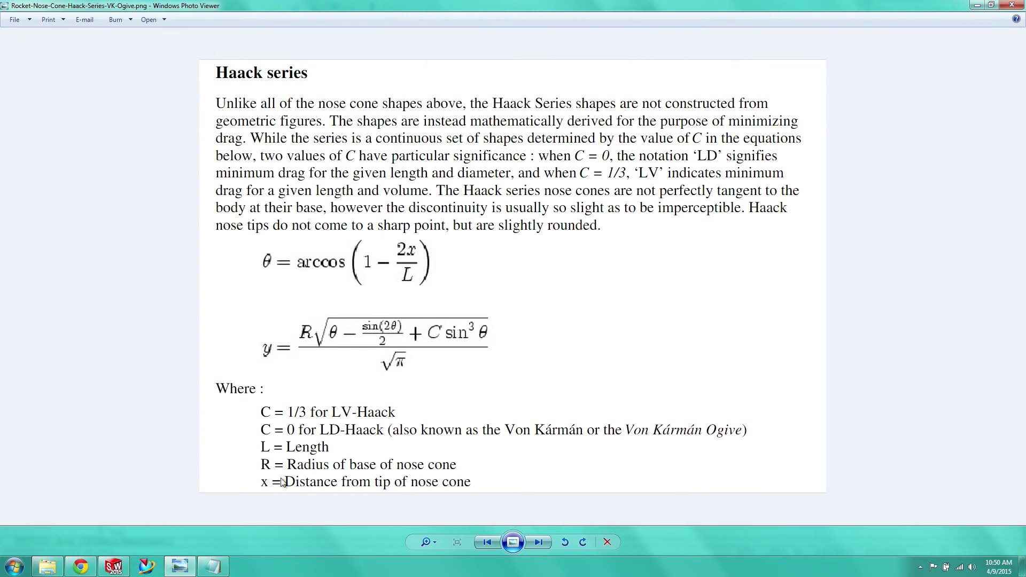
Verify the leading 2 and the length 10 in the Notepad formula, then minimize Notepad and Photo Viewer
left_click(203, 575)
left_click(136, 186)
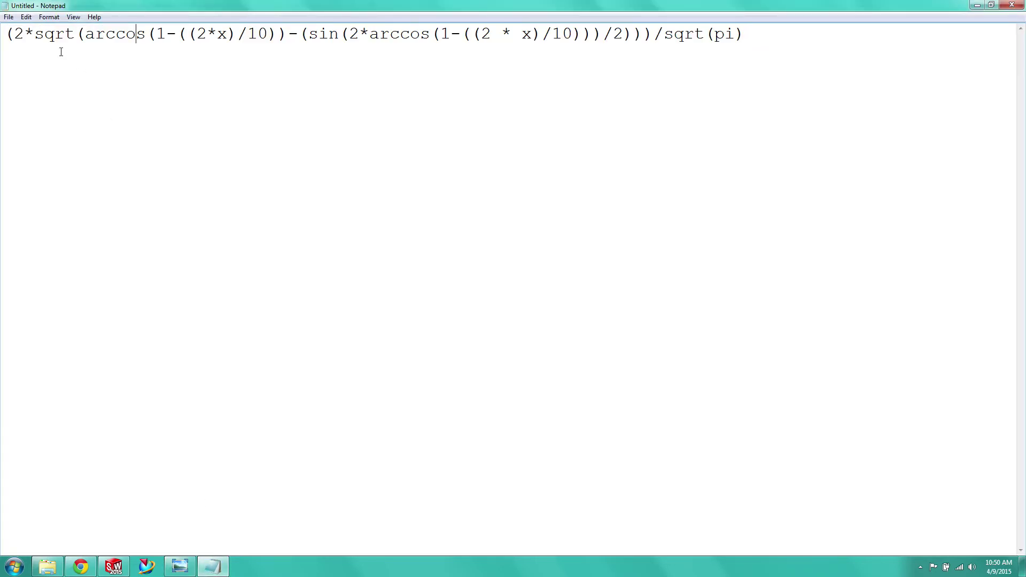
double_click(17, 34)
left_click_drag(269, 35, 251, 33)
left_click(975, 5)
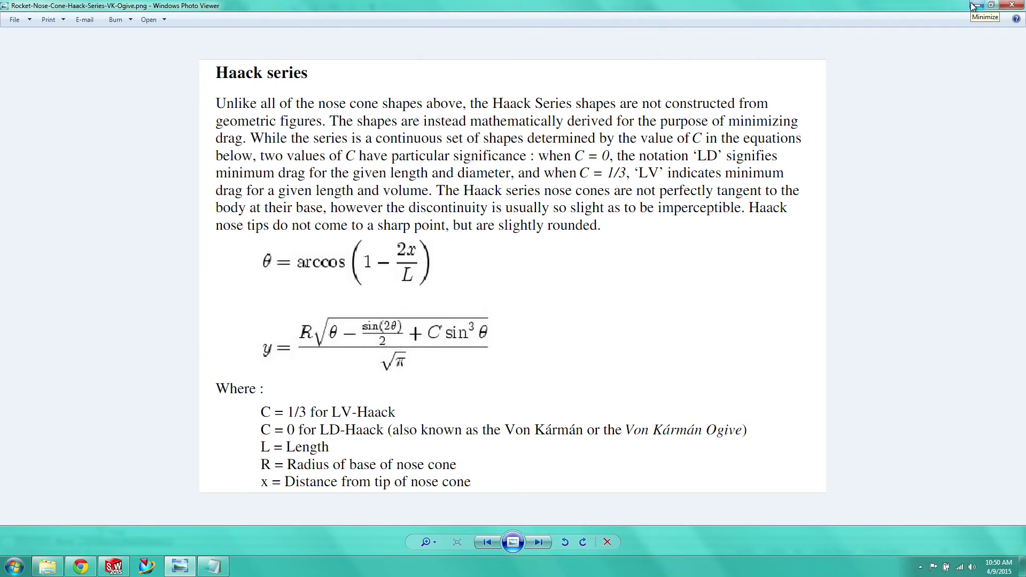
left_click(974, 5)
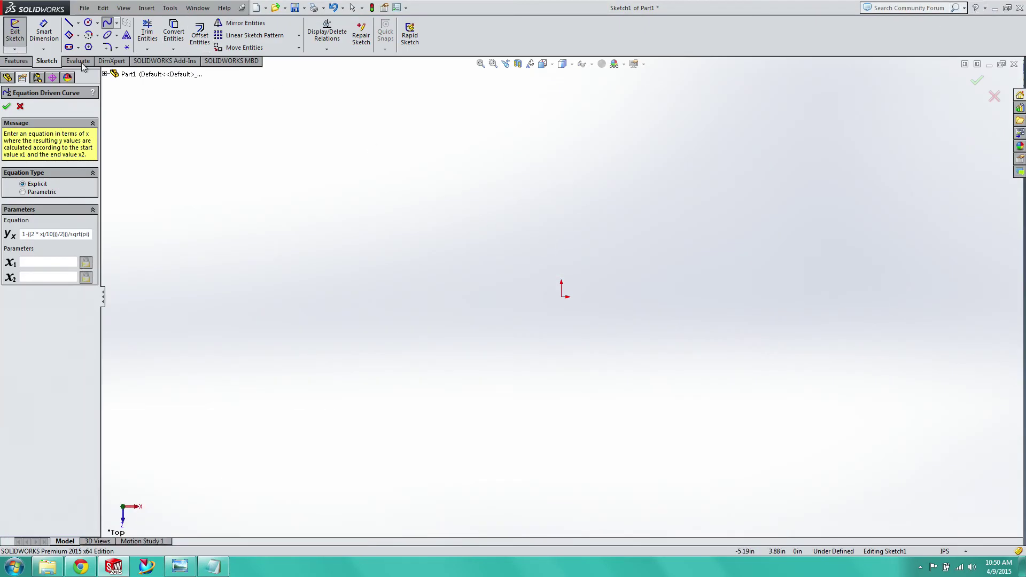
Set the curve's x range from 0 to 10 and accept it to draw the profile
left_click(38, 261)
type("010")
left_click(6, 106)
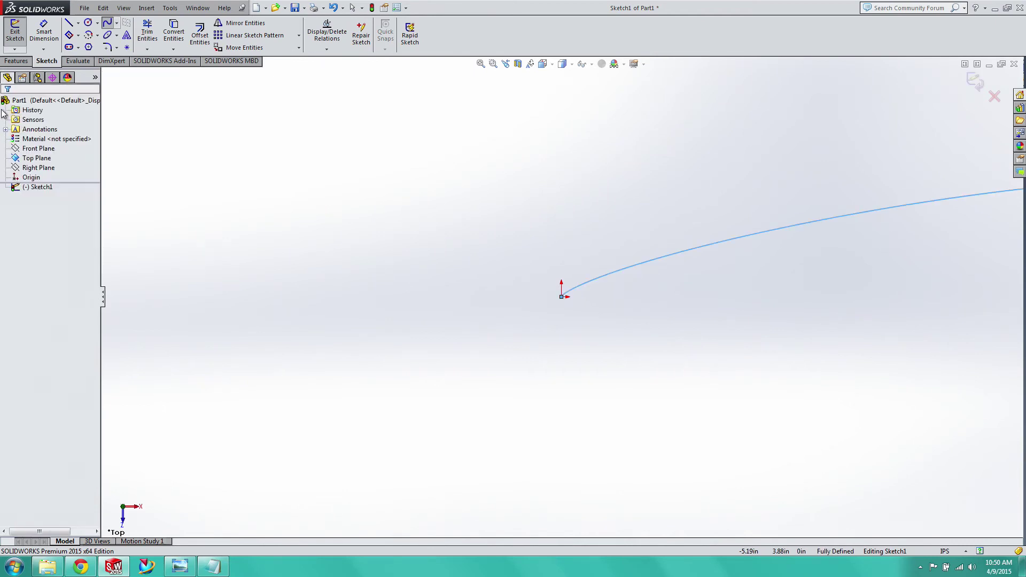
scroll(743, 305, "down", 5)
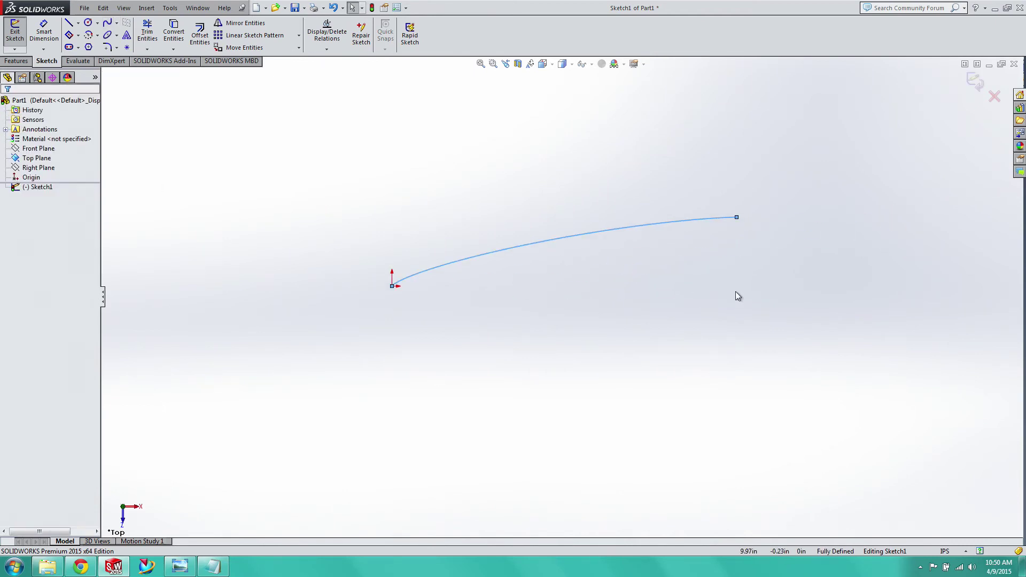
left_click(69, 22)
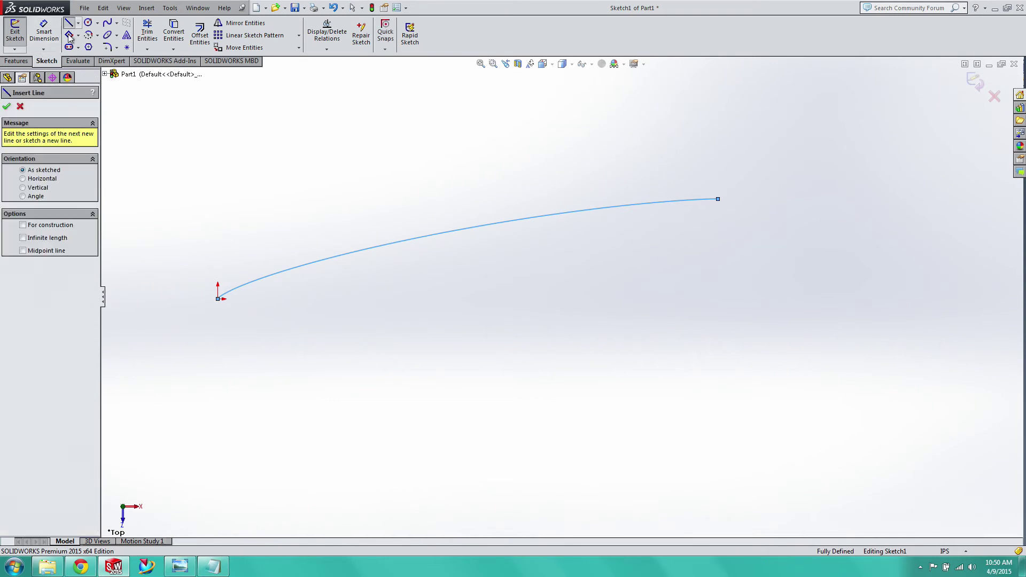
Draw a 9-long base line from the origin, the aft shoulder lines and a diagonal
left_click(218, 298)
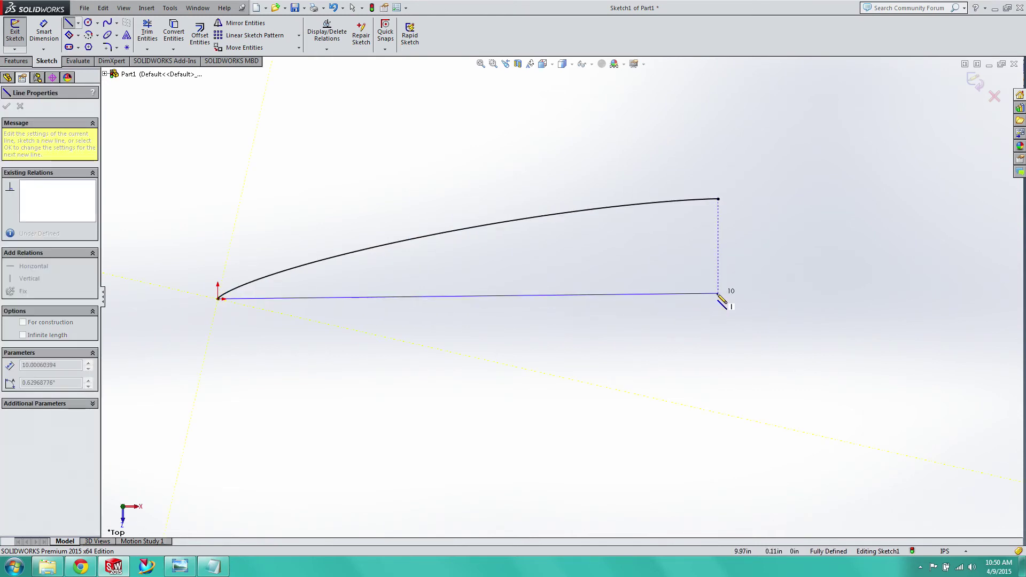
left_click(674, 299)
type("9")
key("Return")
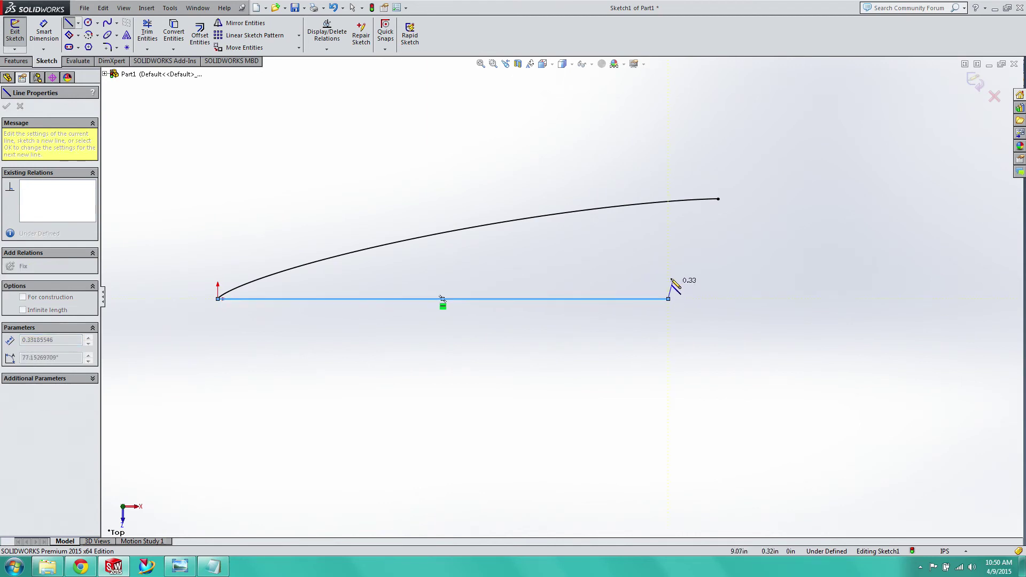
left_click(670, 260)
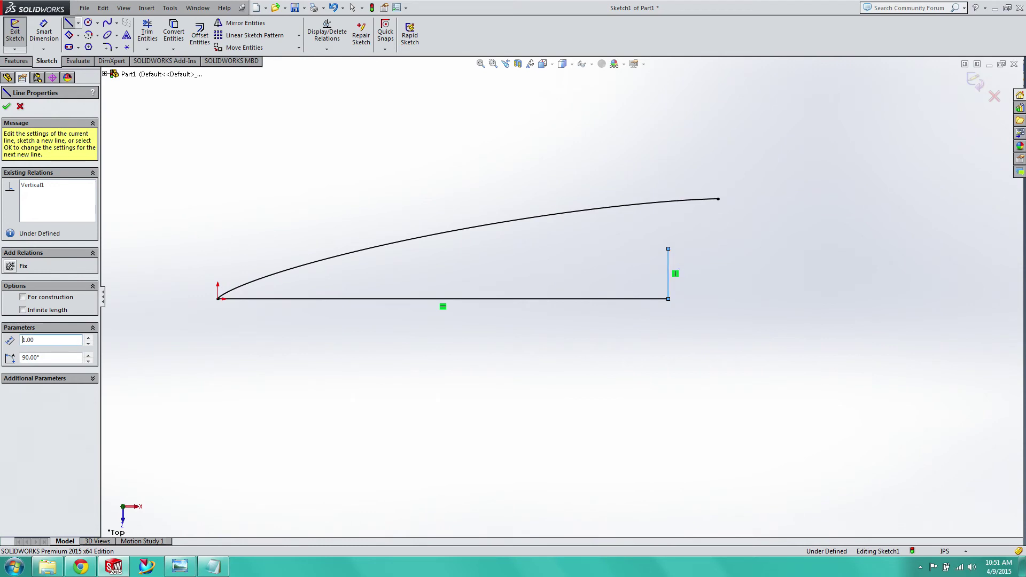
left_click(718, 248)
left_click(717, 199)
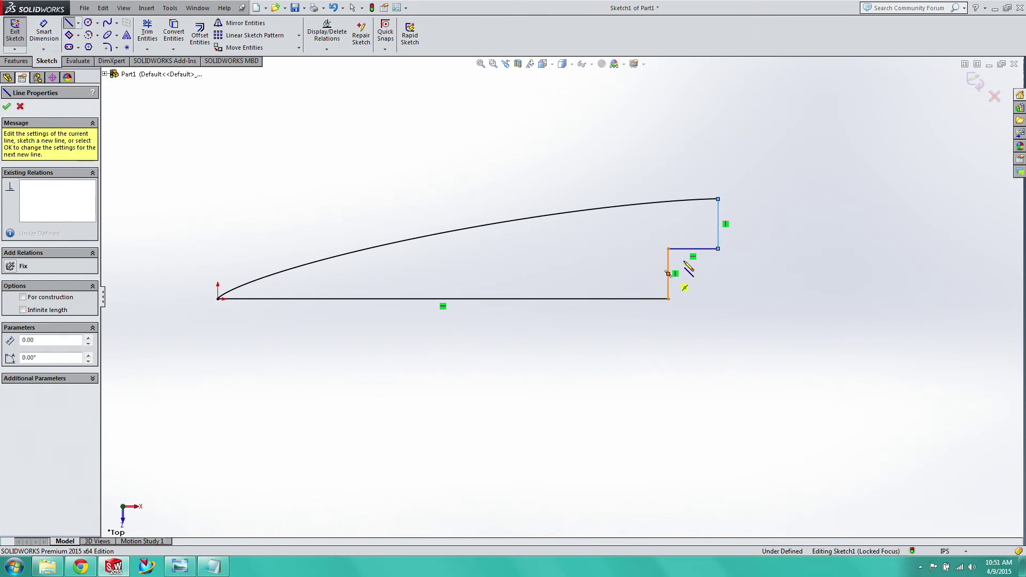
left_click(668, 274)
left_click(693, 249)
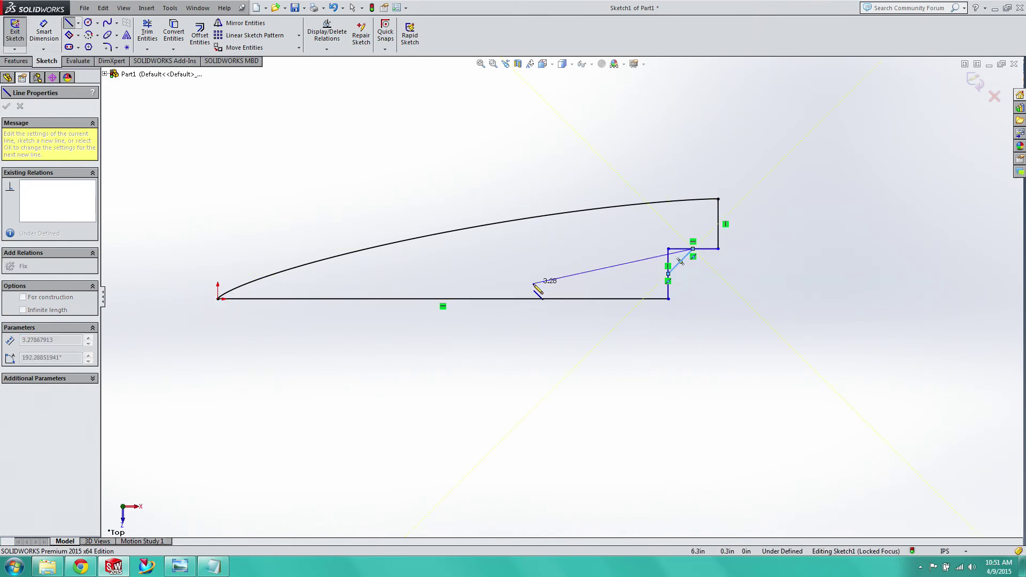
key("Escape")
Replace the short vertical and step lines with a vertical up to the diagonal and a horizontal step
left_click(668, 257)
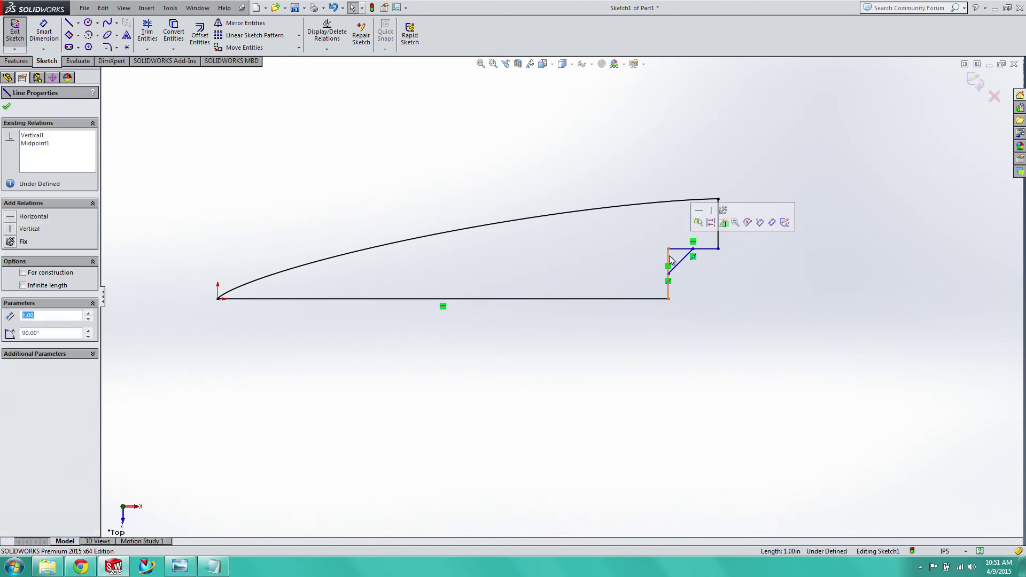
key("Delete")
left_click(676, 252)
key("Delete")
left_click(69, 24)
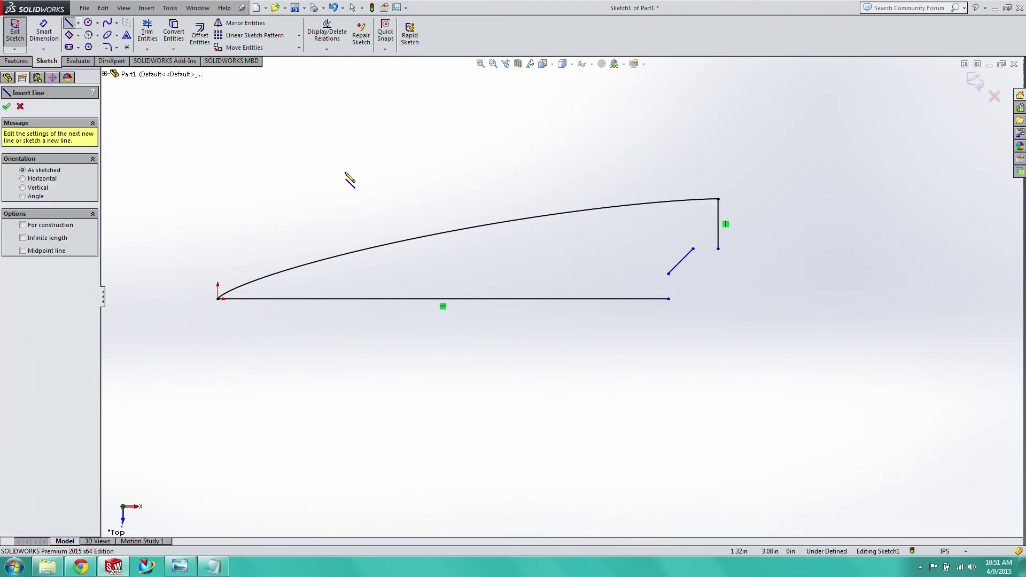
left_click_drag(668, 298, 668, 274)
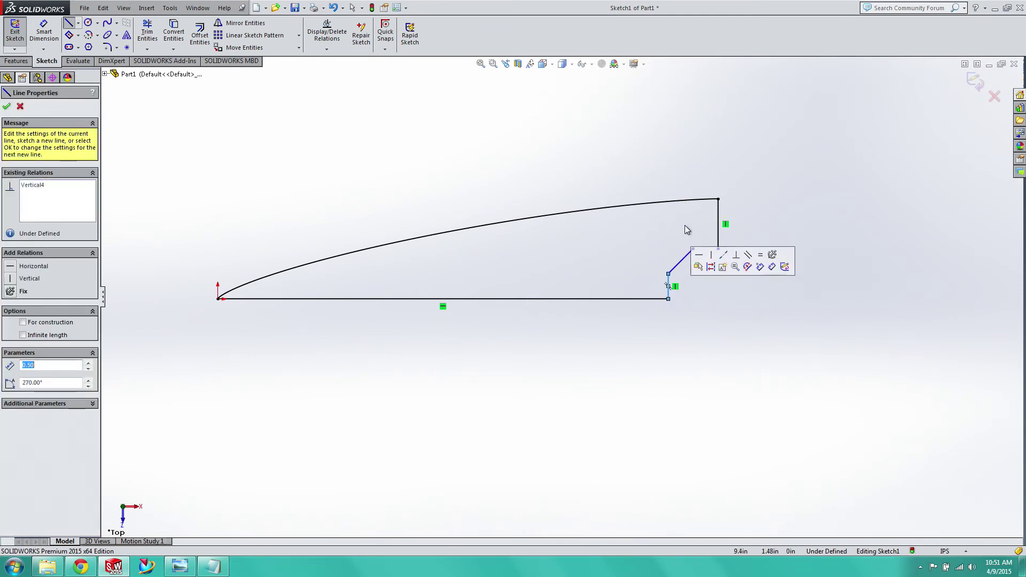
left_click(693, 249)
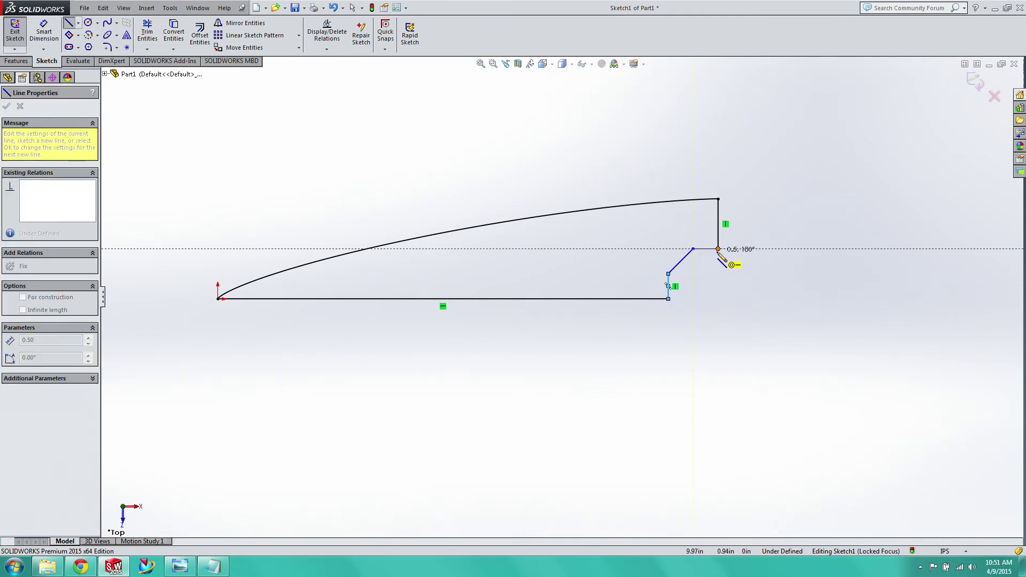
left_click(718, 249)
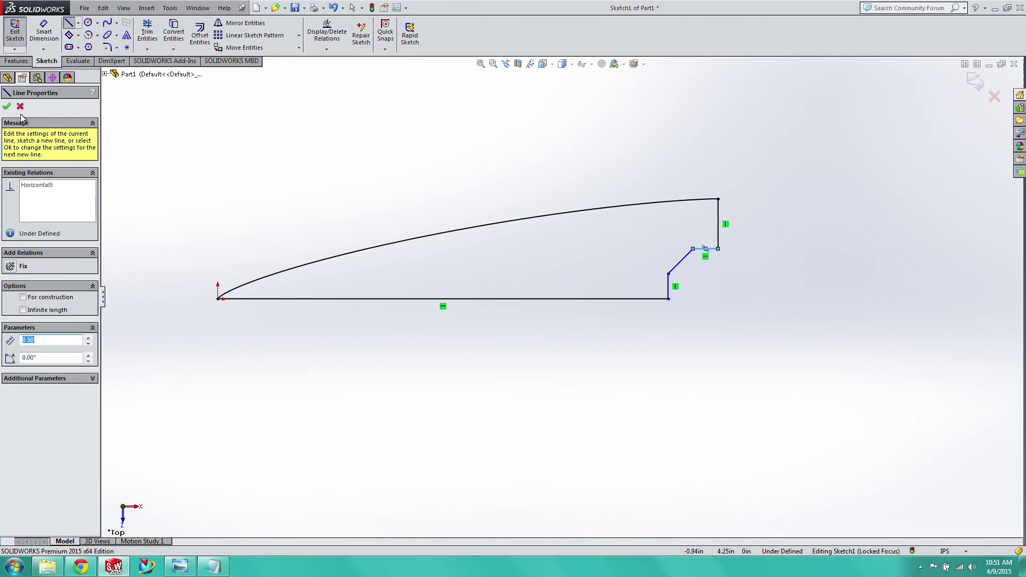
left_click(7, 107)
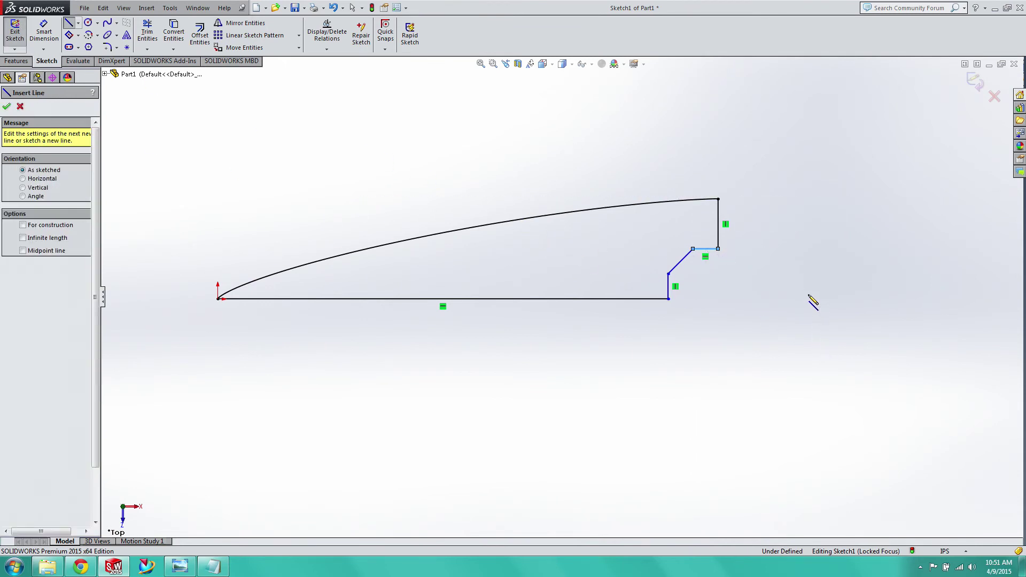
key("Escape")
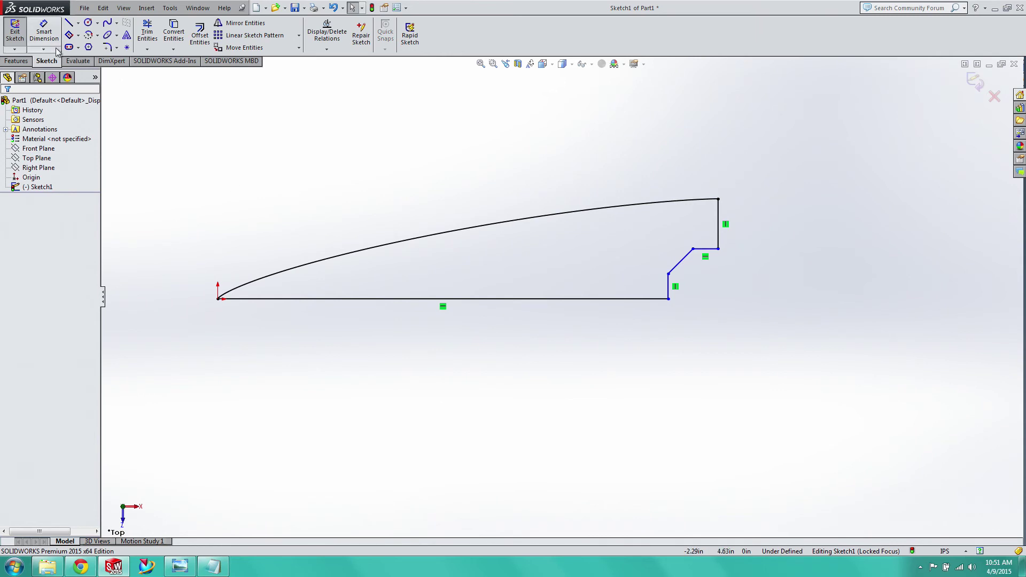
Exit the sketch and start a Revolved Boss/Base on the closed nose-cone profile
left_click(21, 46)
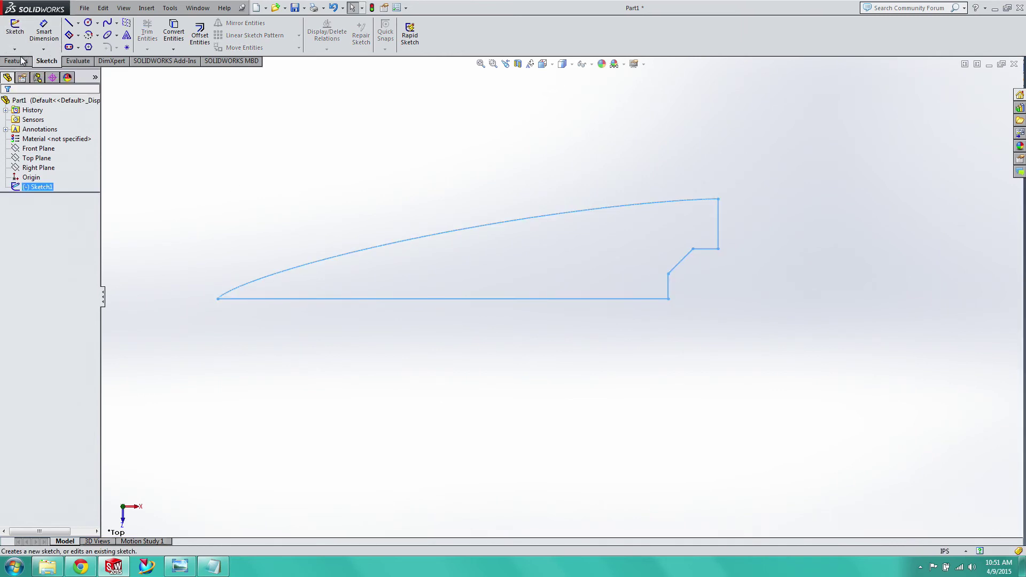
left_click(21, 62)
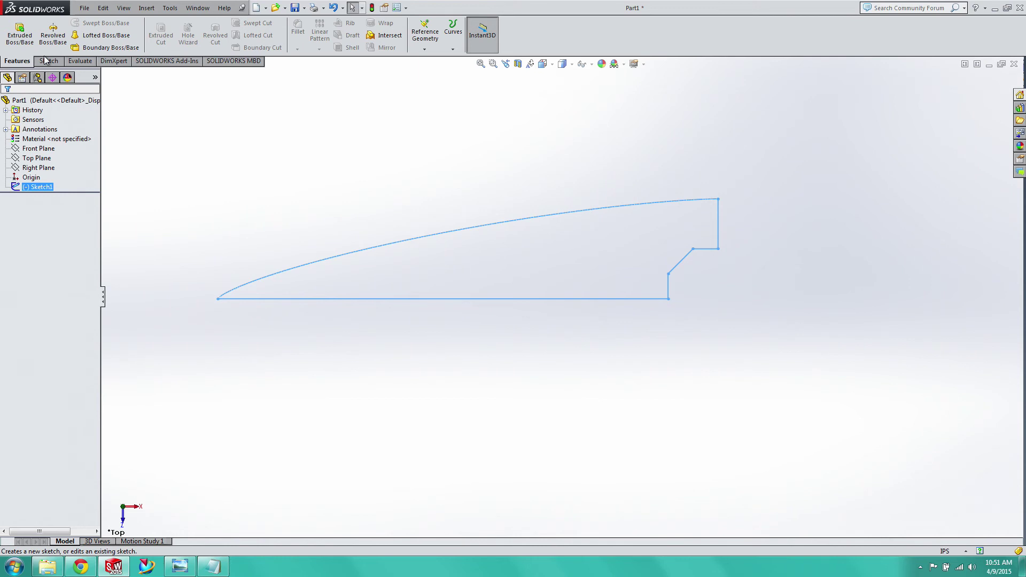
left_click(53, 33)
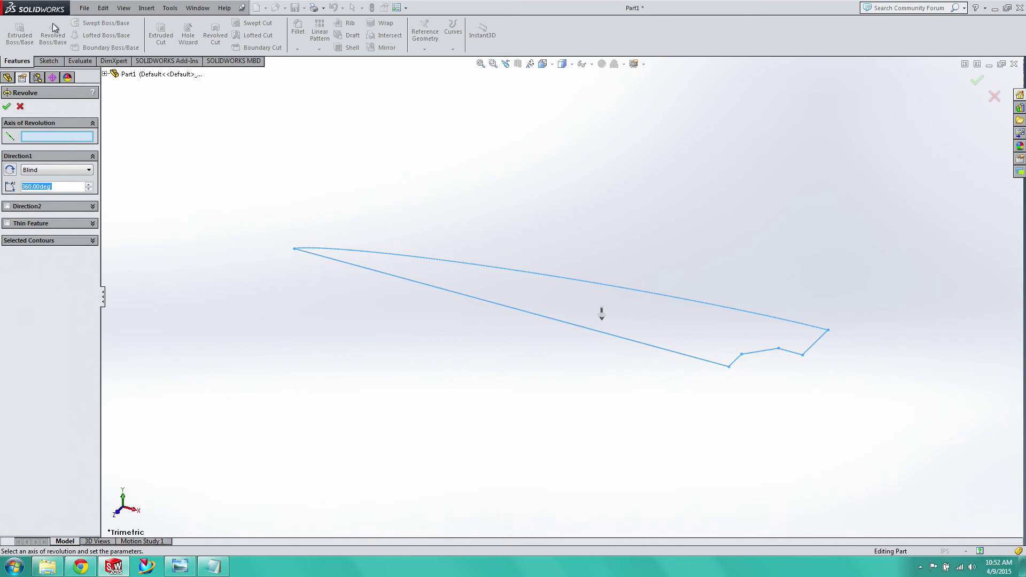
Revolve the profile 360° about the bottom line, then view the cone's base face head-on
left_click(386, 279)
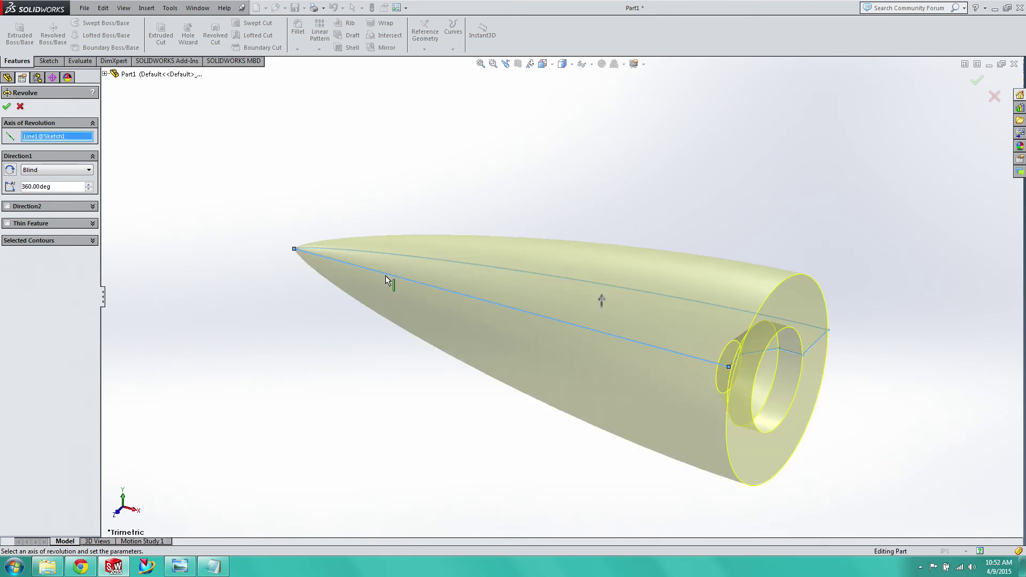
left_click(6, 105)
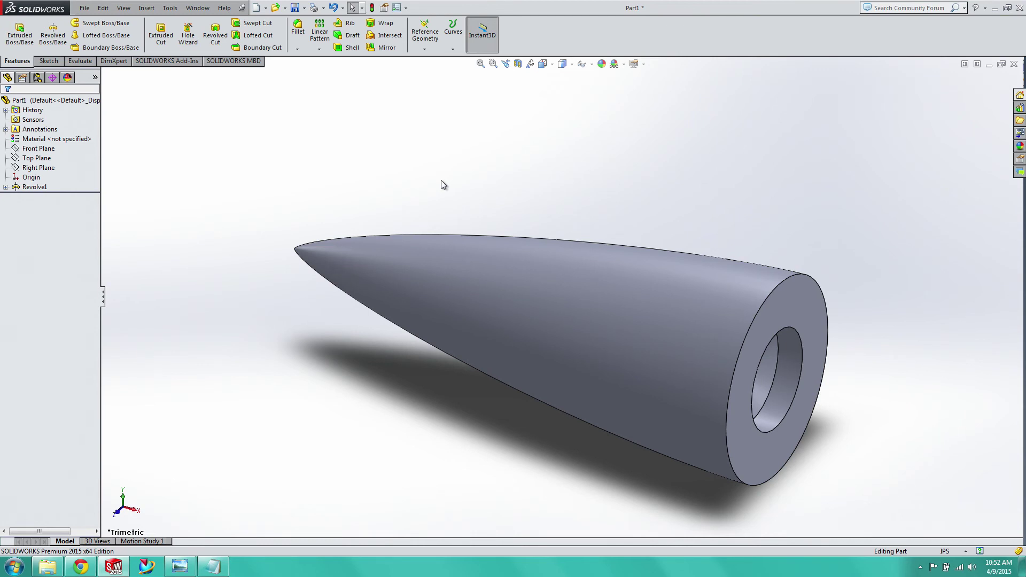
left_click(562, 63)
left_click(552, 98)
scroll(646, 289, "down", 2)
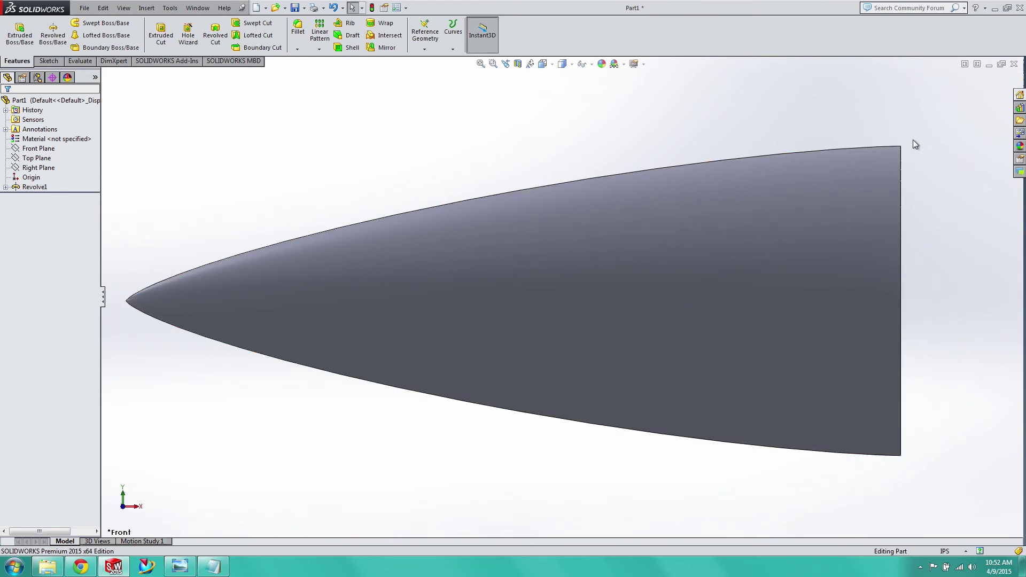
key("z")
left_click(542, 64)
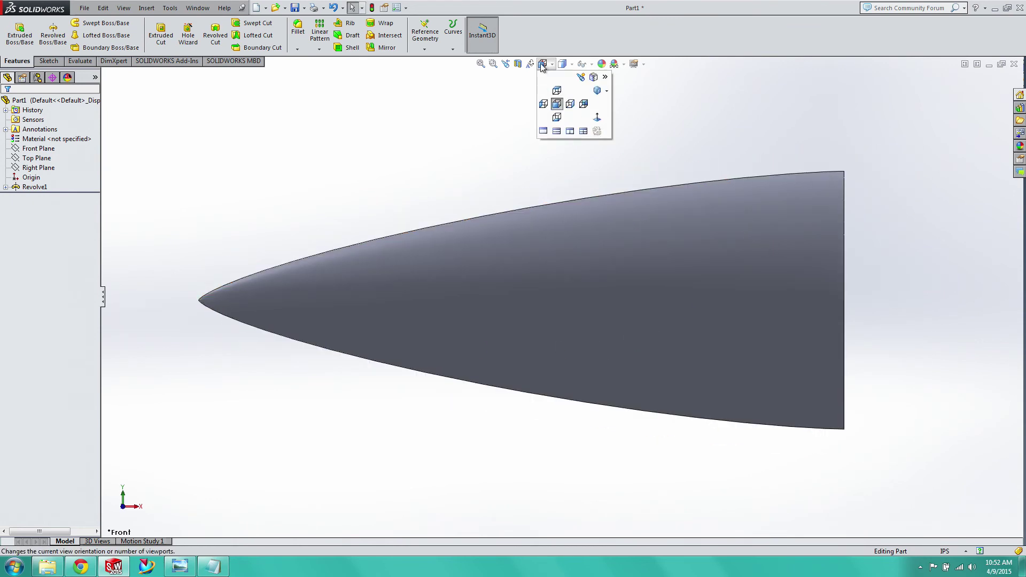
left_click(570, 105)
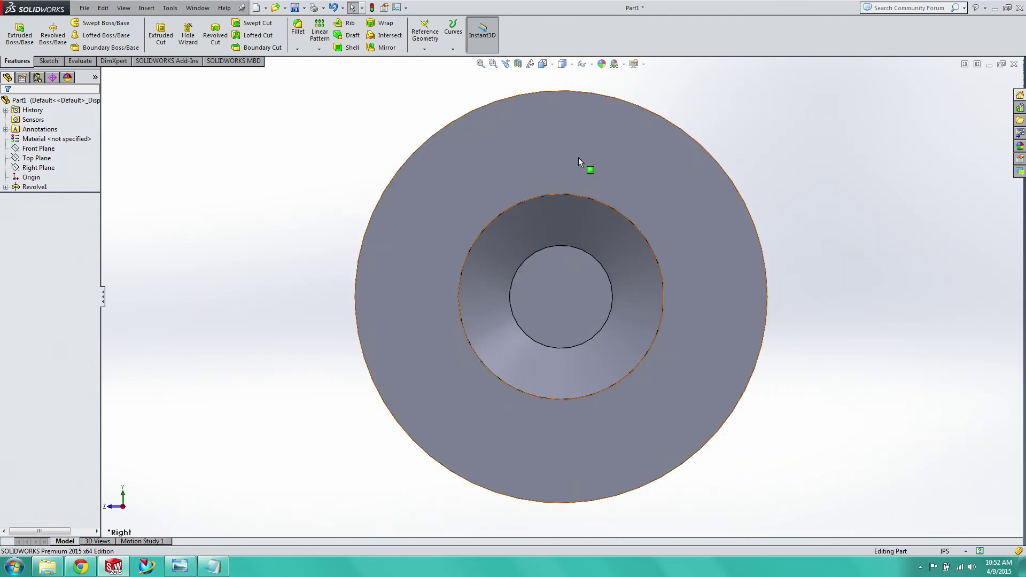
Start a sketch on the cone's base face with a vertical helper line from inner to outer edge
left_click(61, 61)
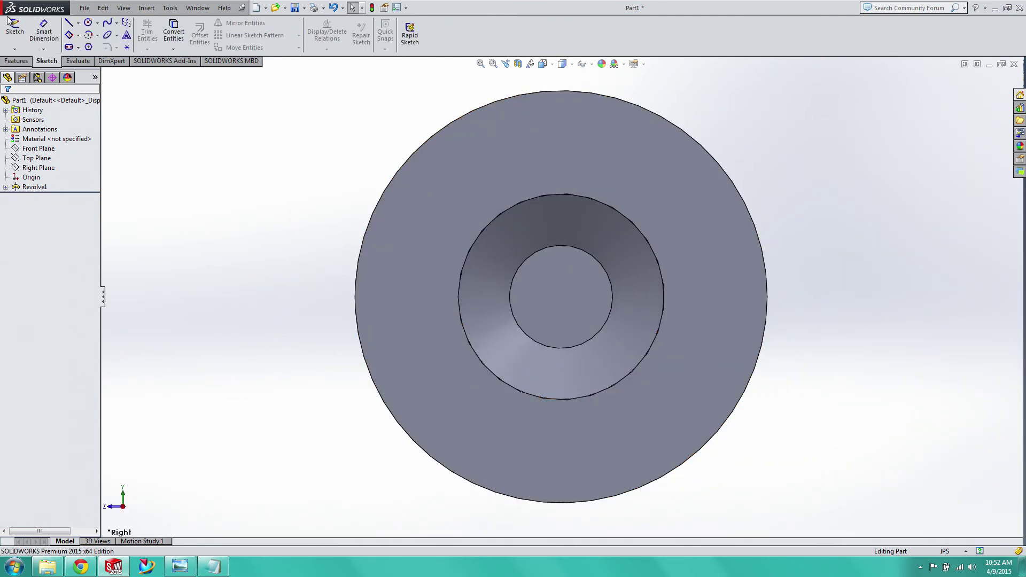
left_click(88, 47)
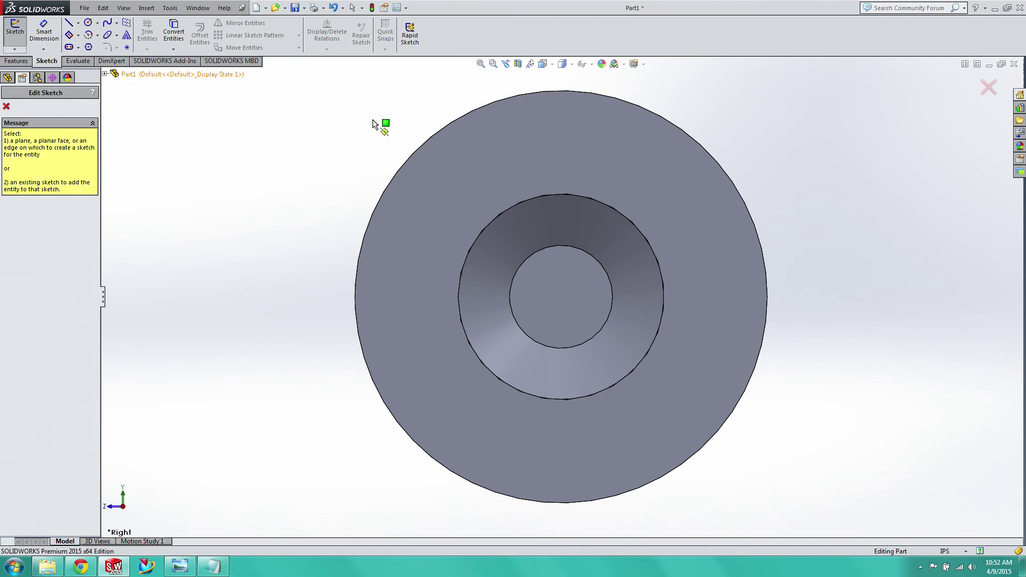
left_click(545, 136)
left_click(69, 23)
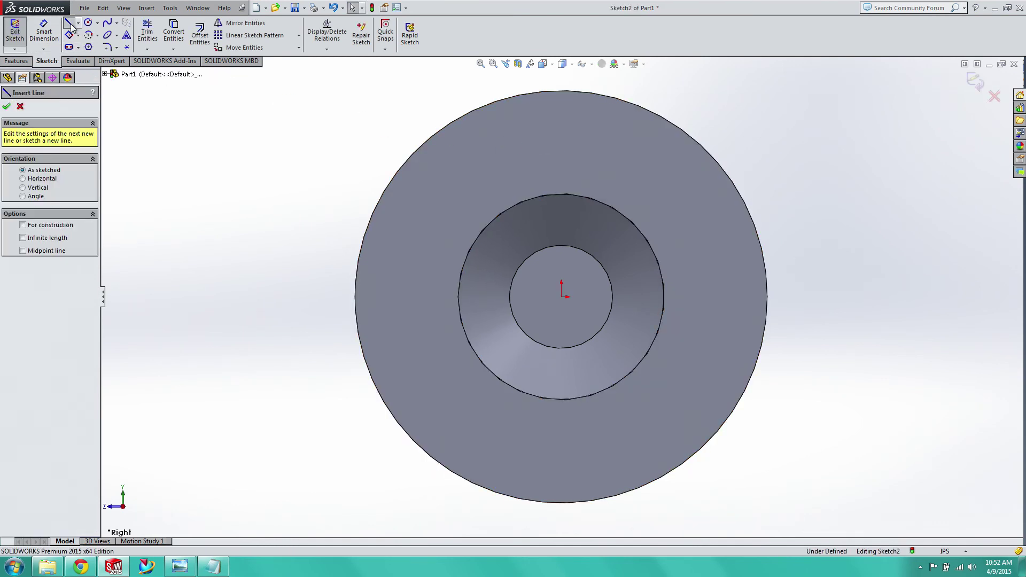
left_click(561, 194)
left_click(561, 91)
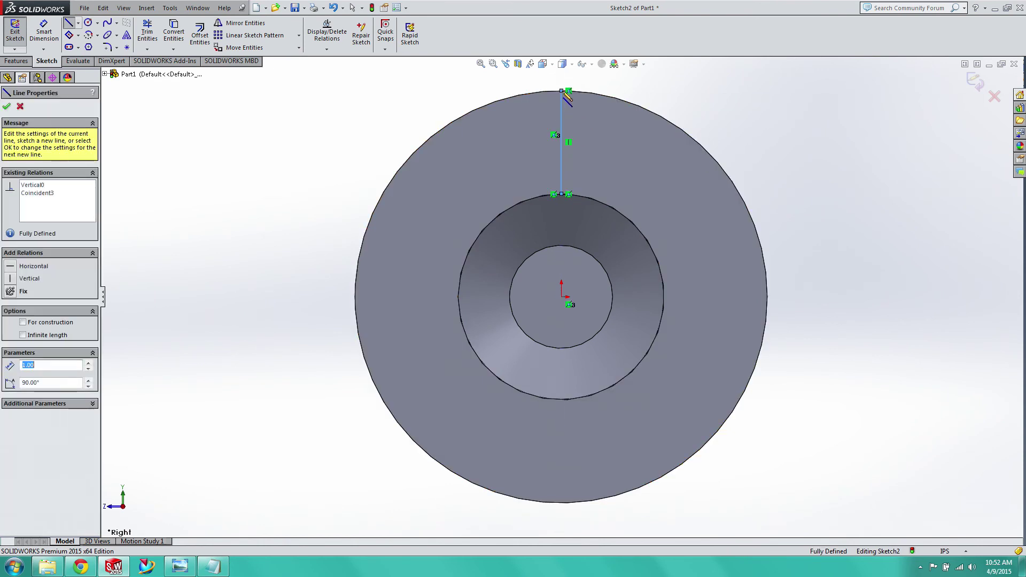
key("Escape")
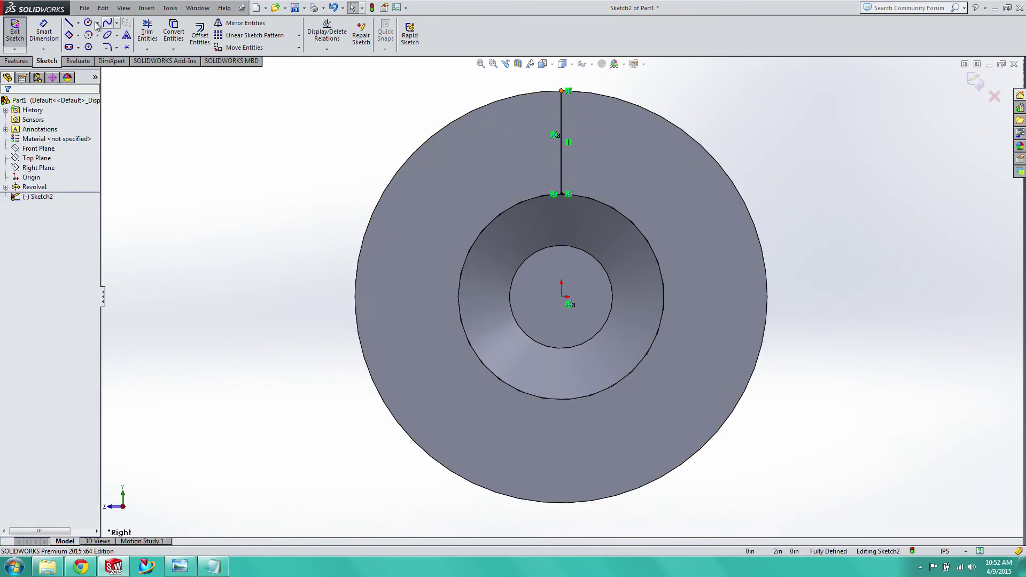
Add a 0.25 radius circle at the helper line's midpoint, delete the line, and exit the sketch
left_click(88, 22)
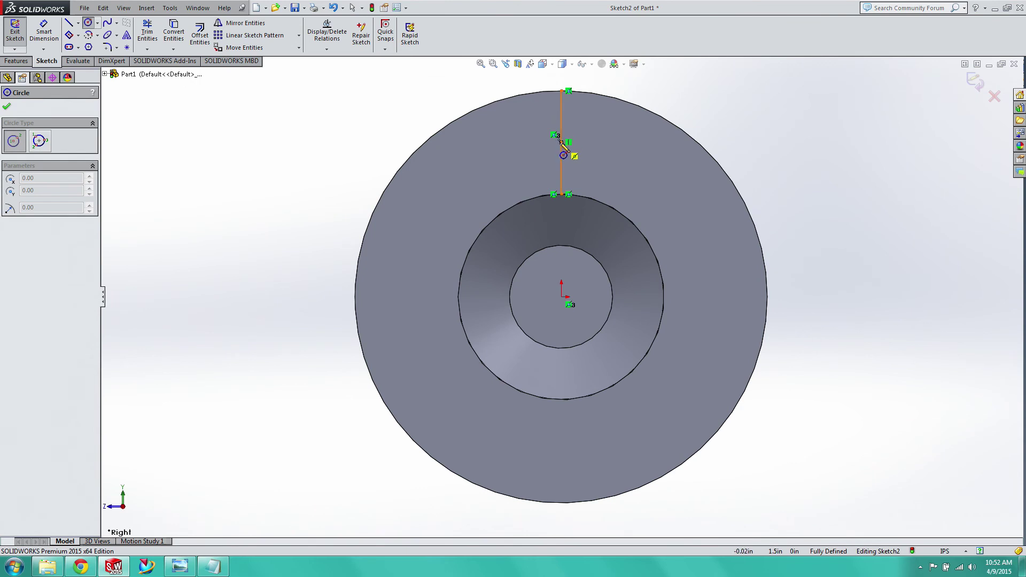
left_click(561, 142)
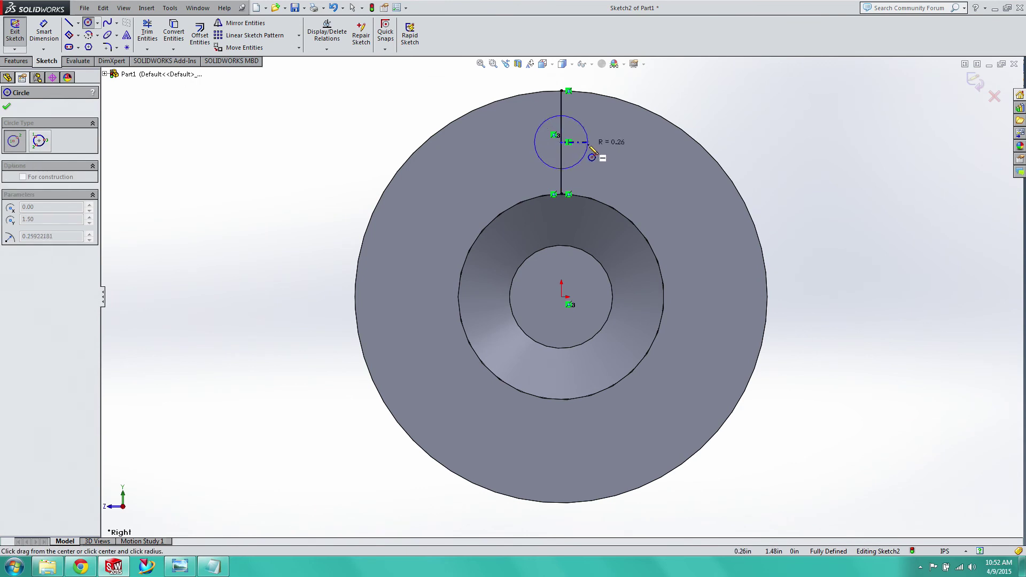
left_click(591, 150)
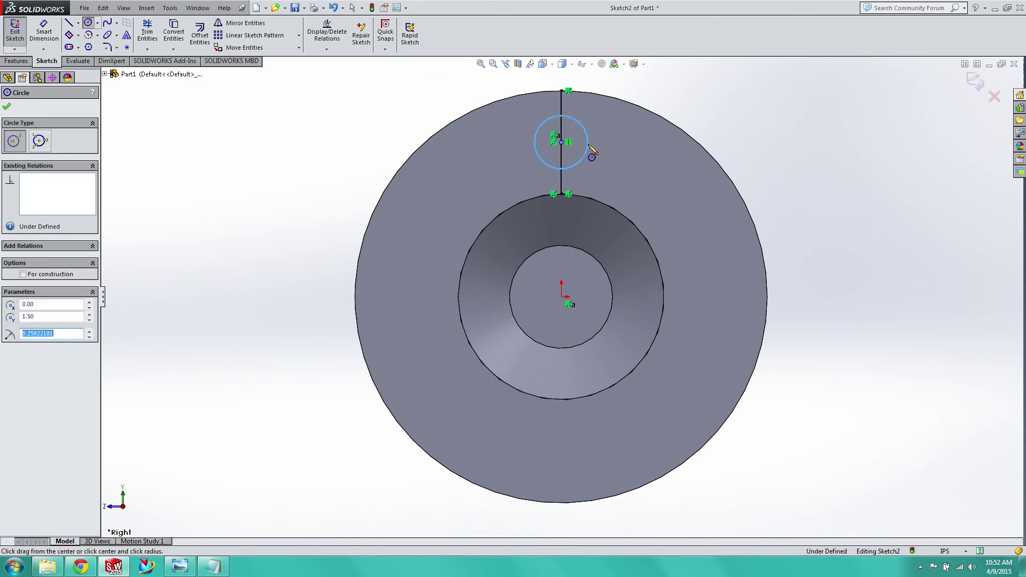
type("0.25")
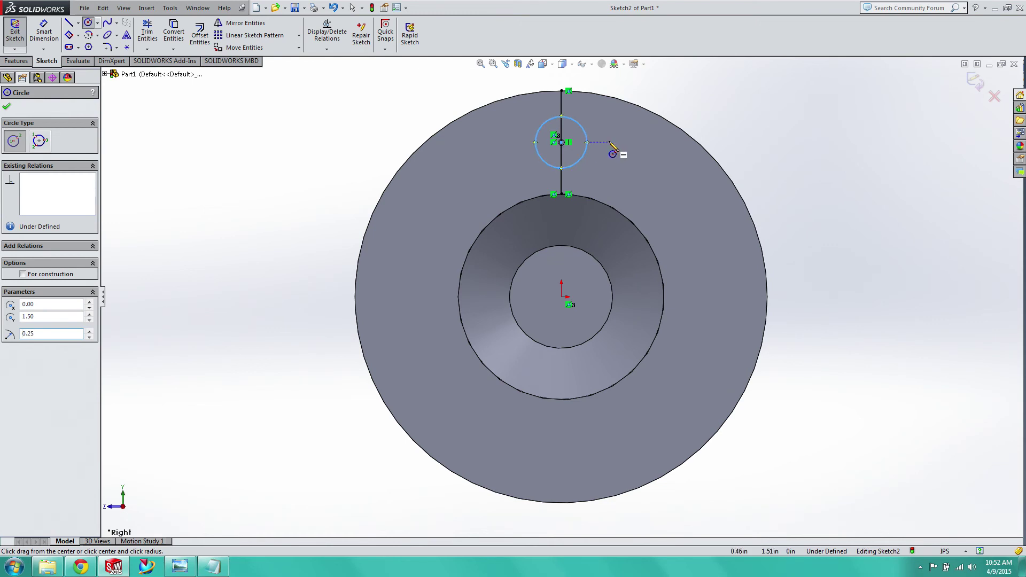
key("Escape")
left_click(562, 110)
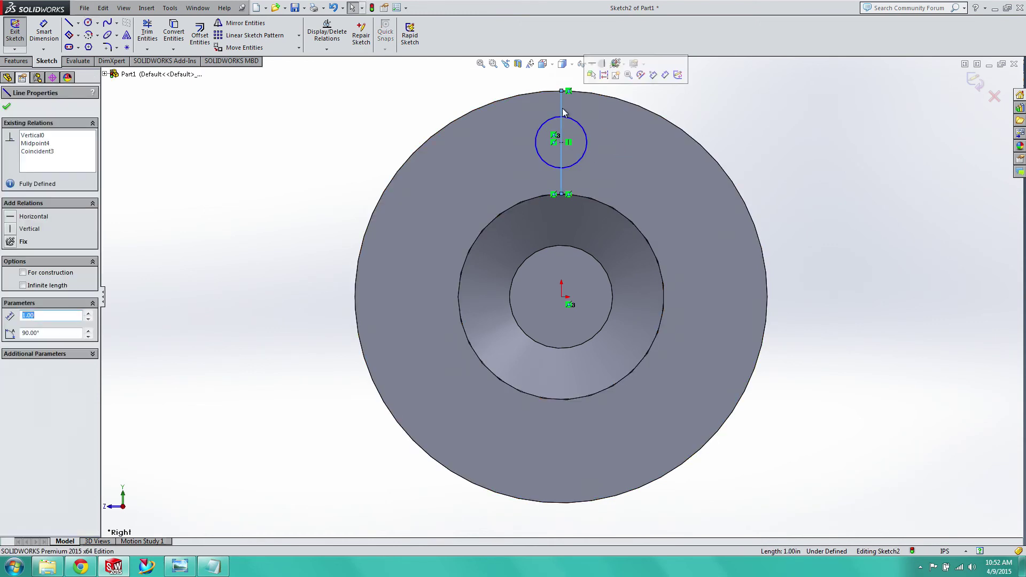
key("Delete")
left_click(15, 32)
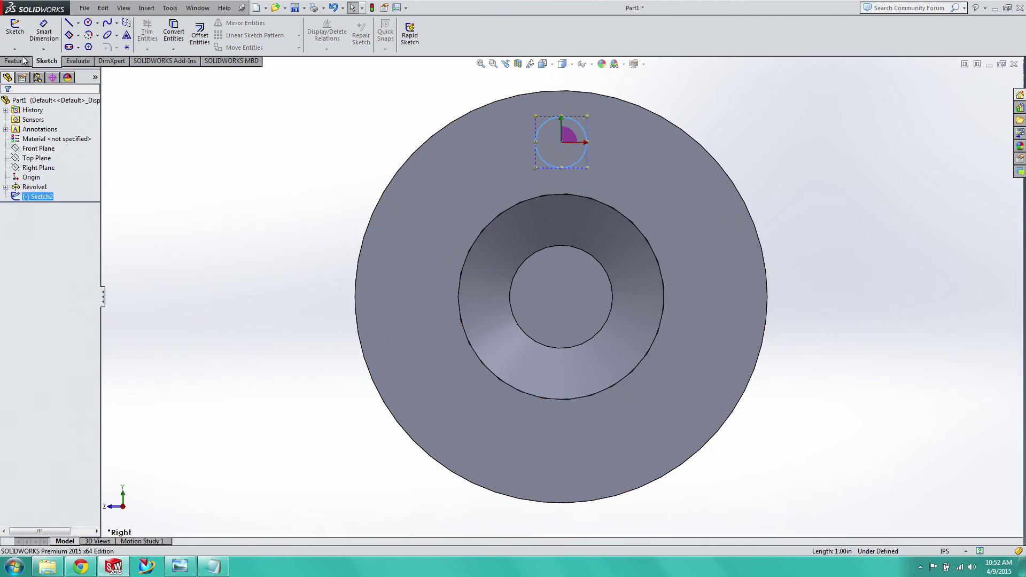
left_click(16, 60)
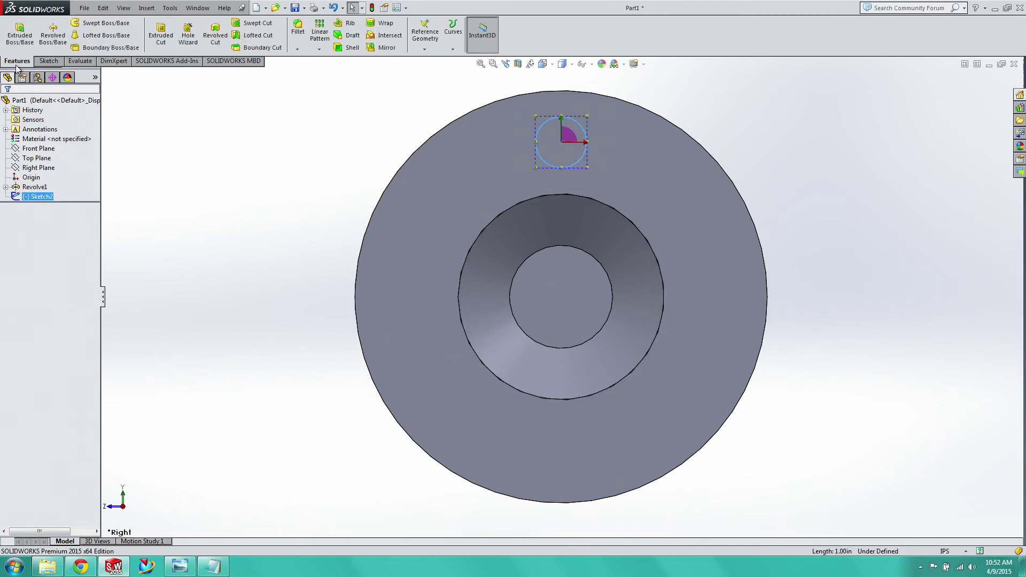
Create Cut-Extrude1, a Blind 0.50in cut from the small circle, viewed in Isometric
left_click(163, 34)
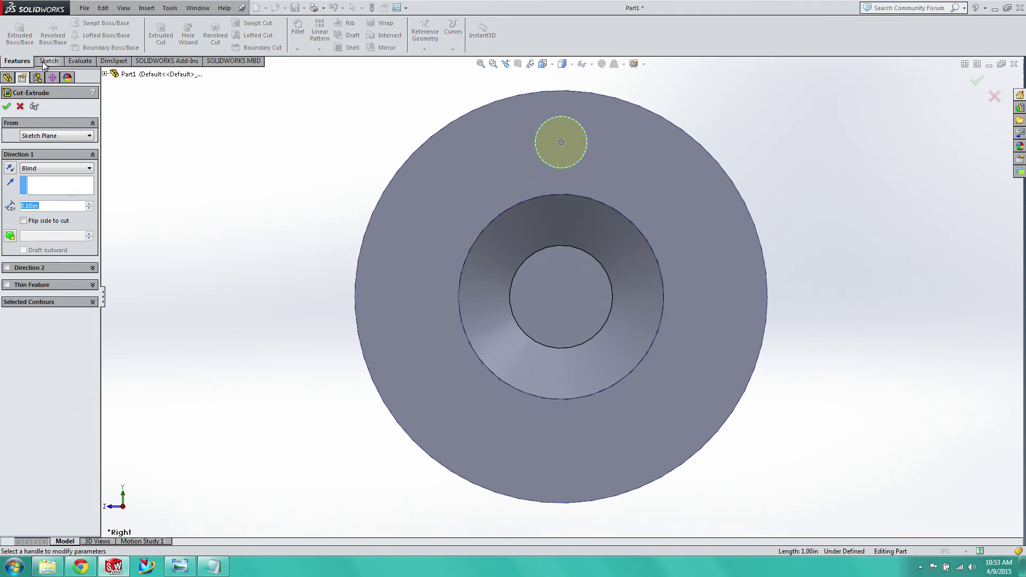
left_click(543, 63)
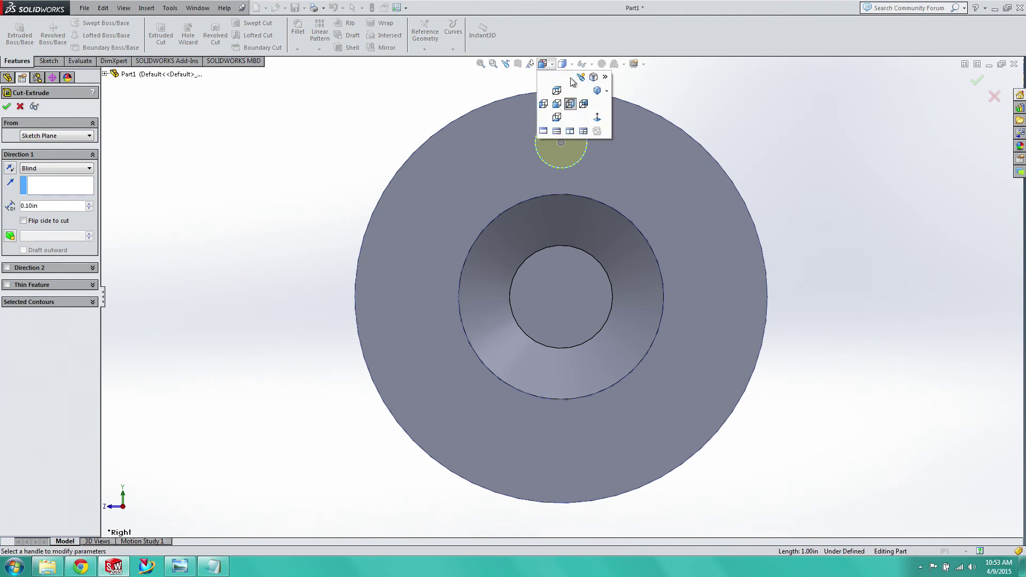
left_click(597, 92)
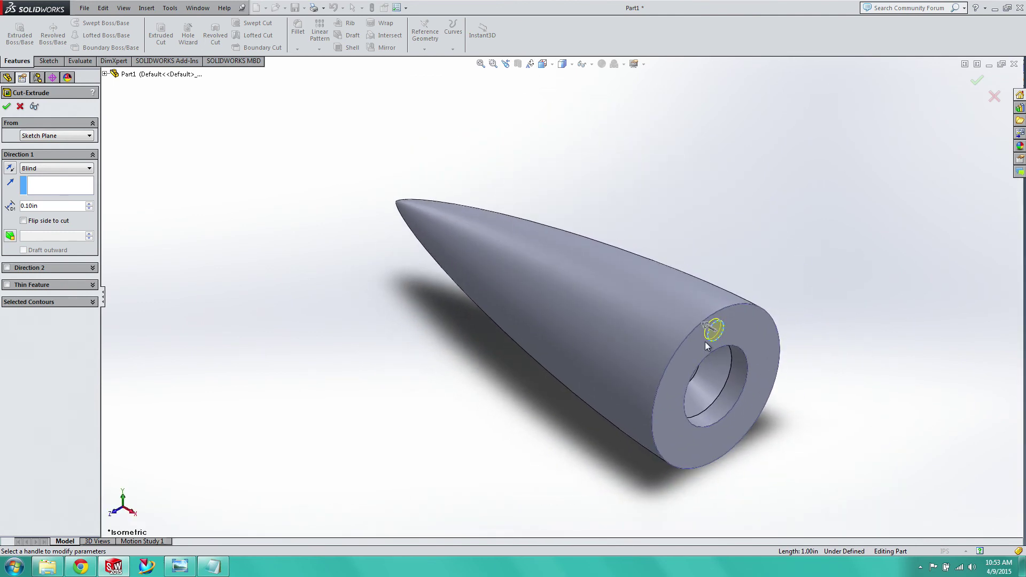
left_click(53, 210)
type("0.5")
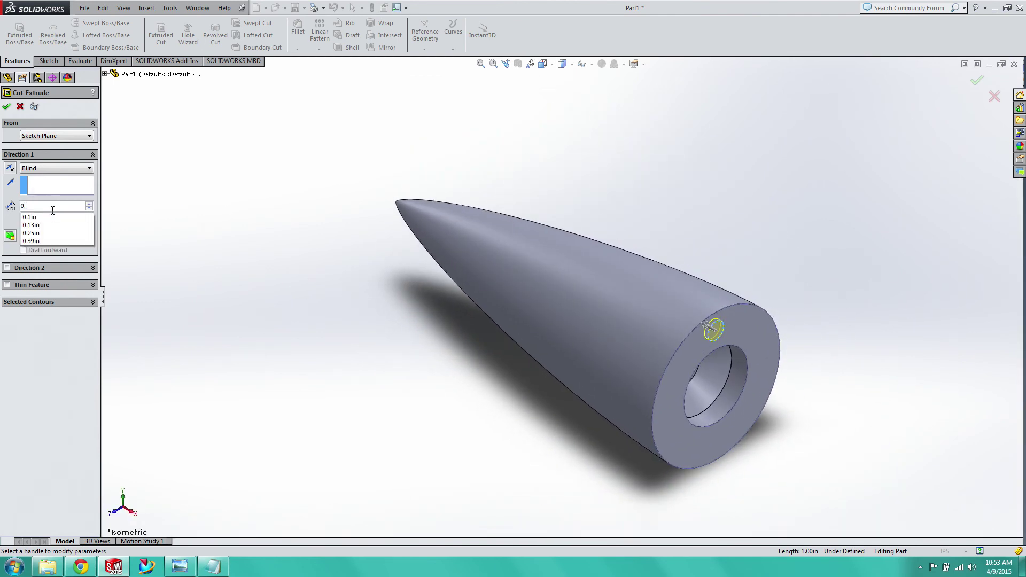
key("Return")
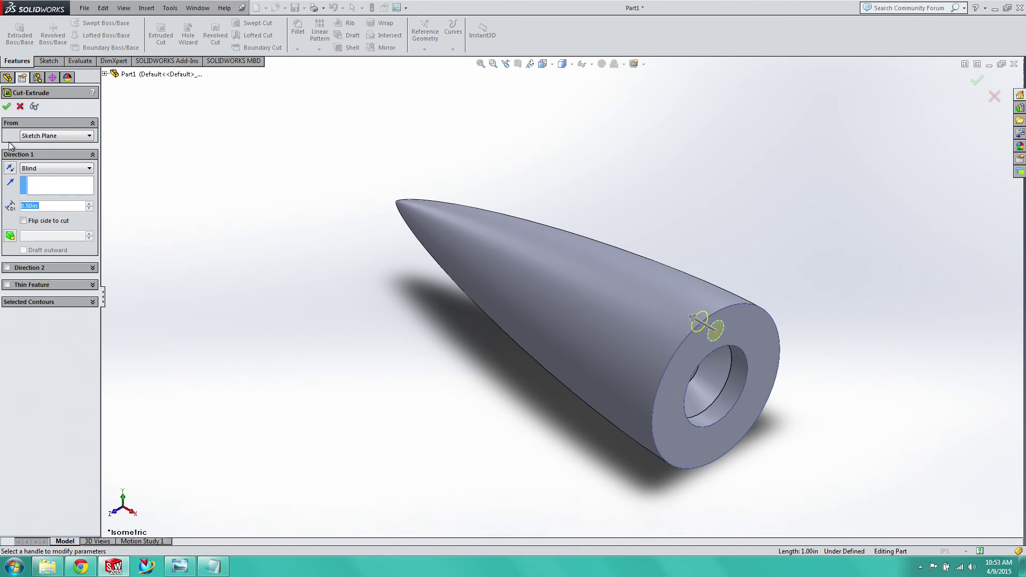
left_click(7, 106)
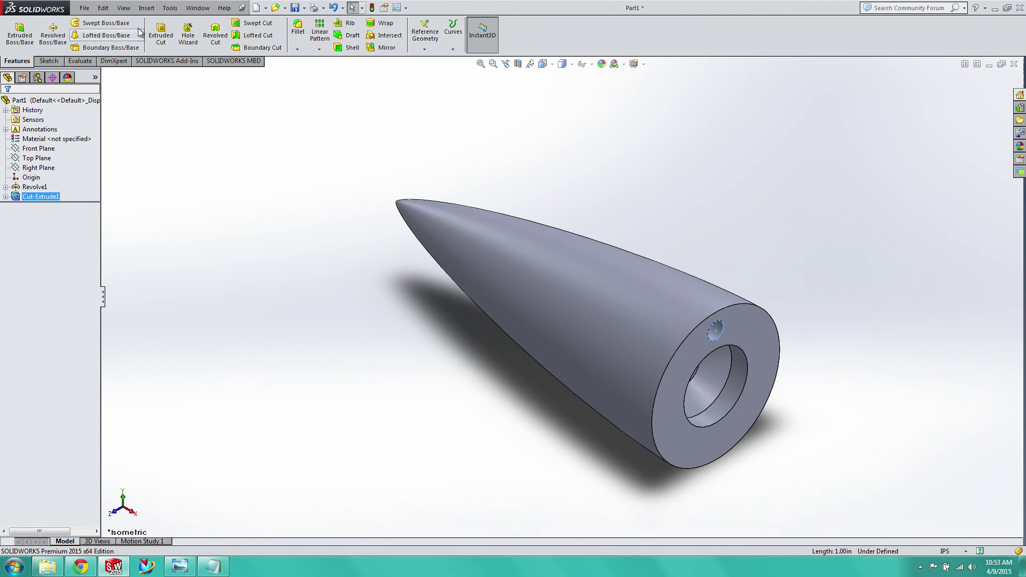
Circular-pattern the hole 8 times over 360° around the cone's temporary axis
left_click(319, 49)
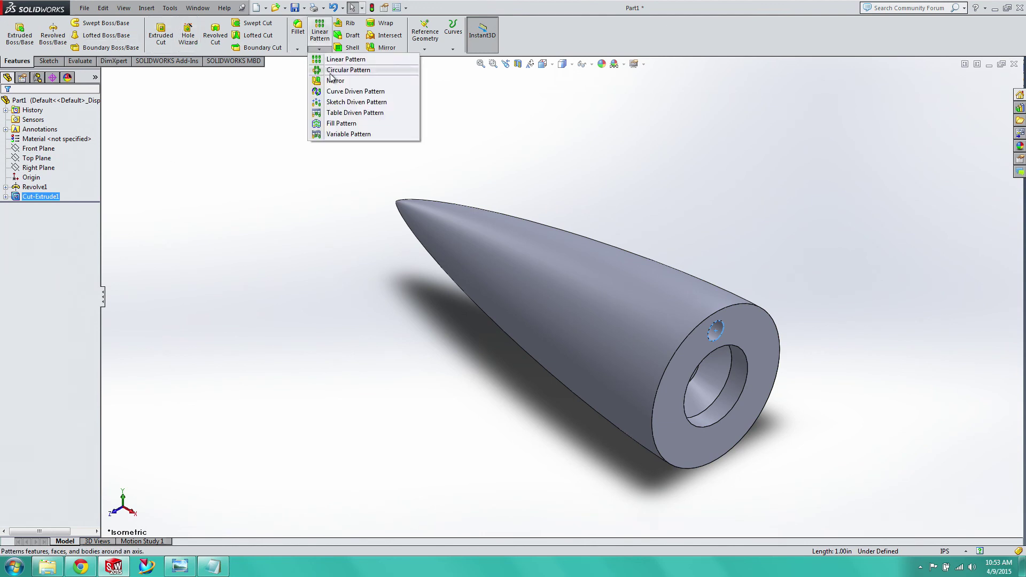
left_click(330, 71)
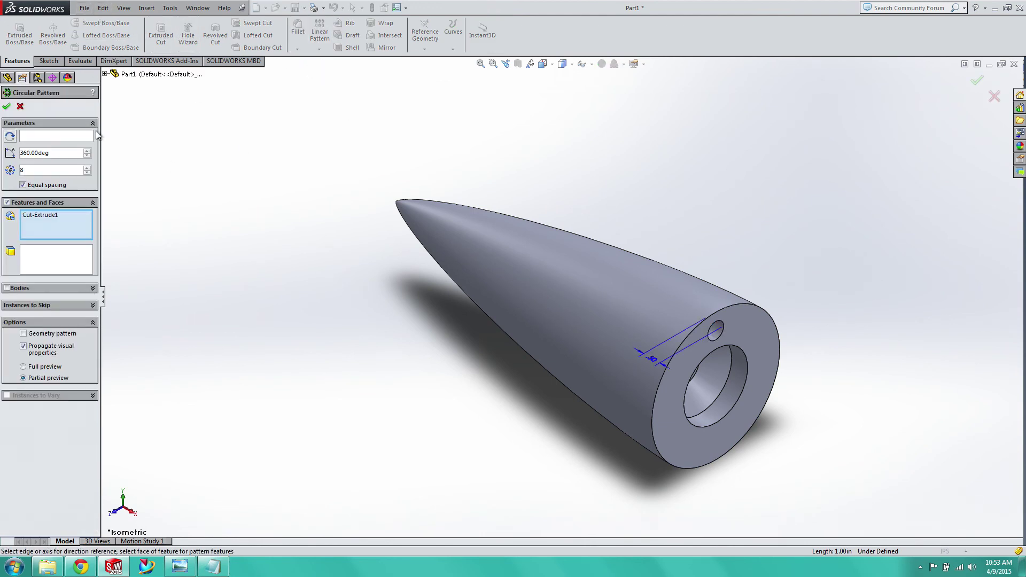
left_click(120, 7)
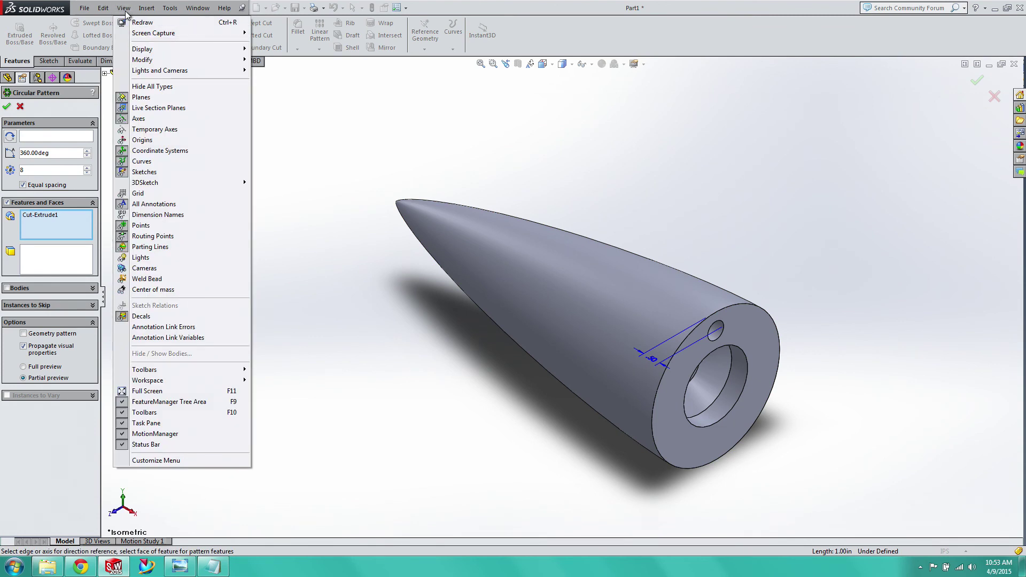
left_click(140, 129)
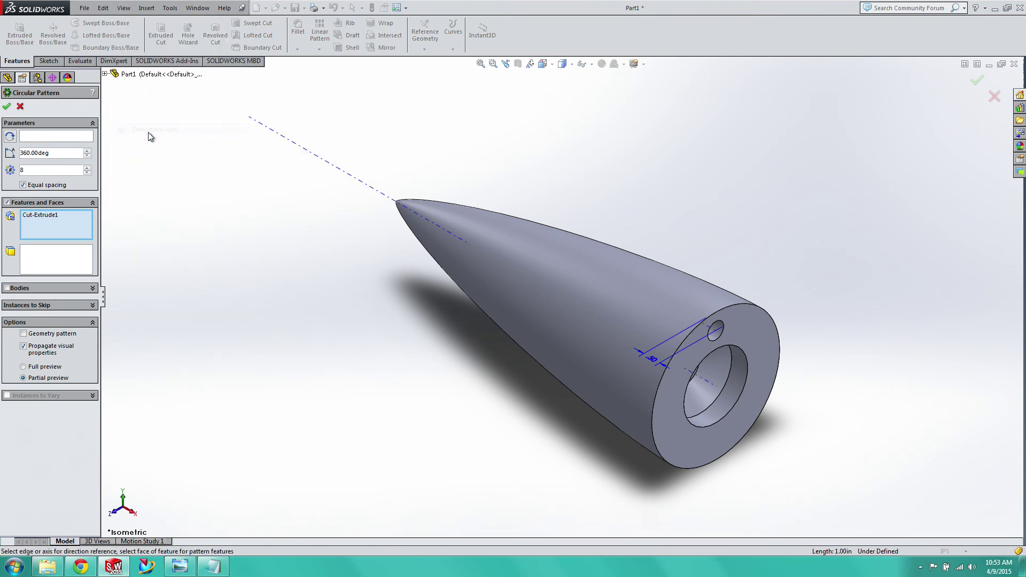
left_click(123, 8)
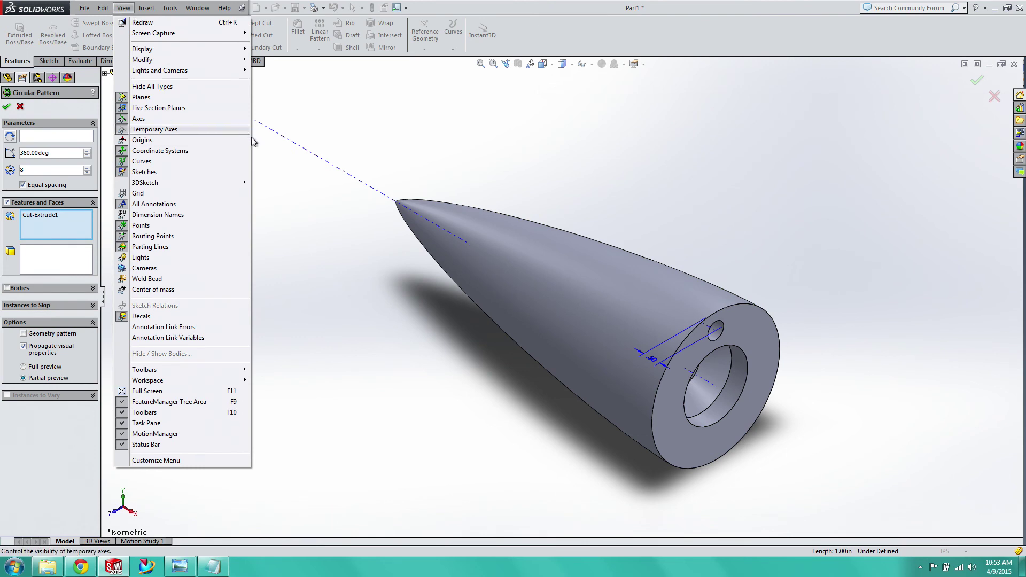
left_click(351, 183)
left_click(351, 183)
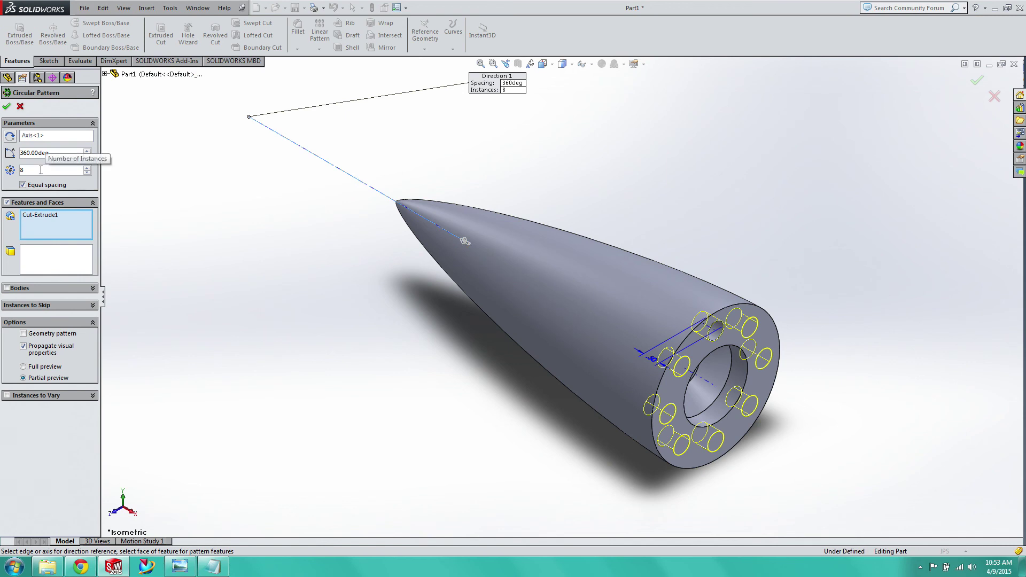
left_click(6, 106)
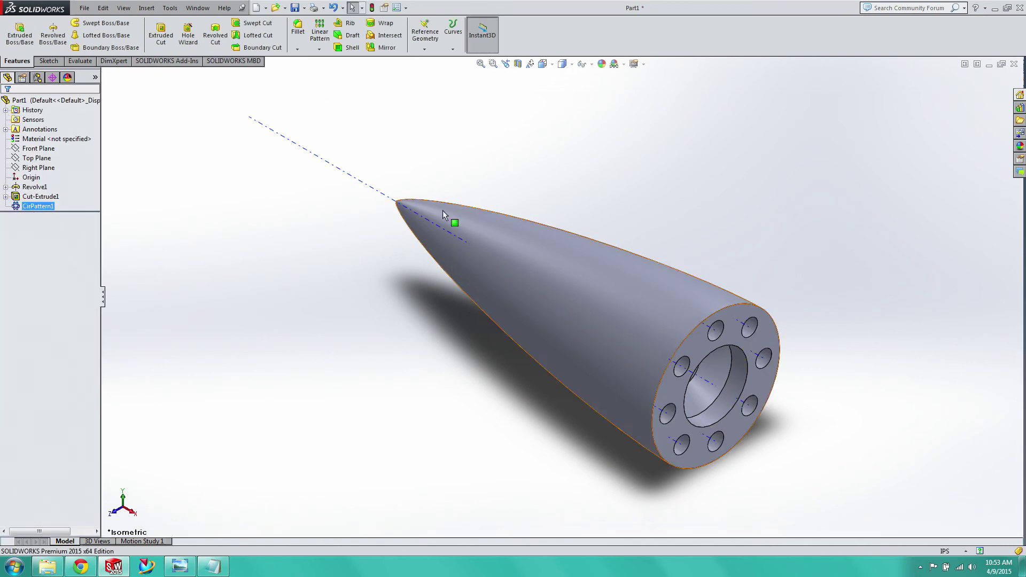
Fillet the edges of the ring-shaped base face with a 0.10in radius
left_click(699, 342)
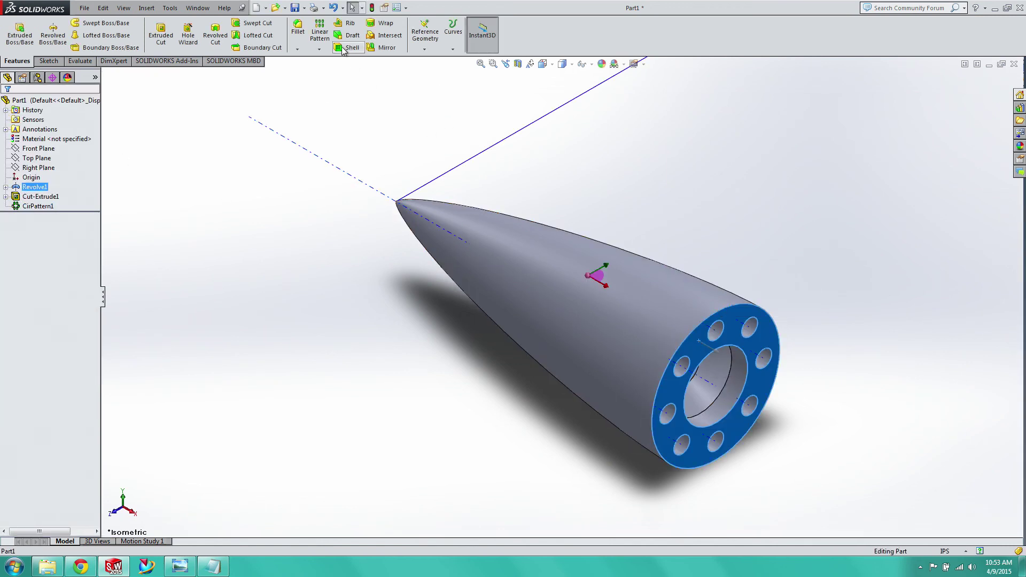
left_click(297, 27)
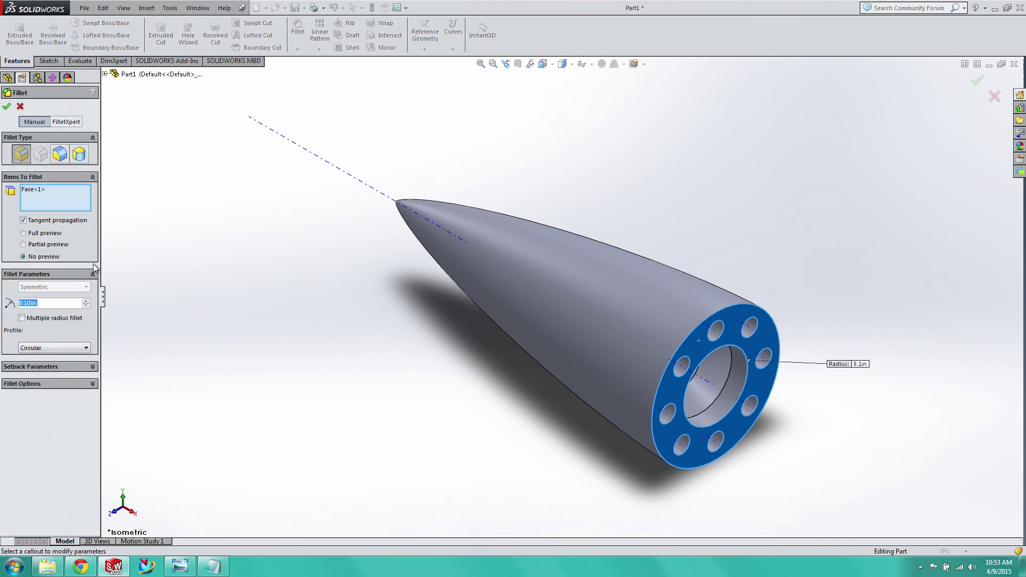
left_click(7, 107)
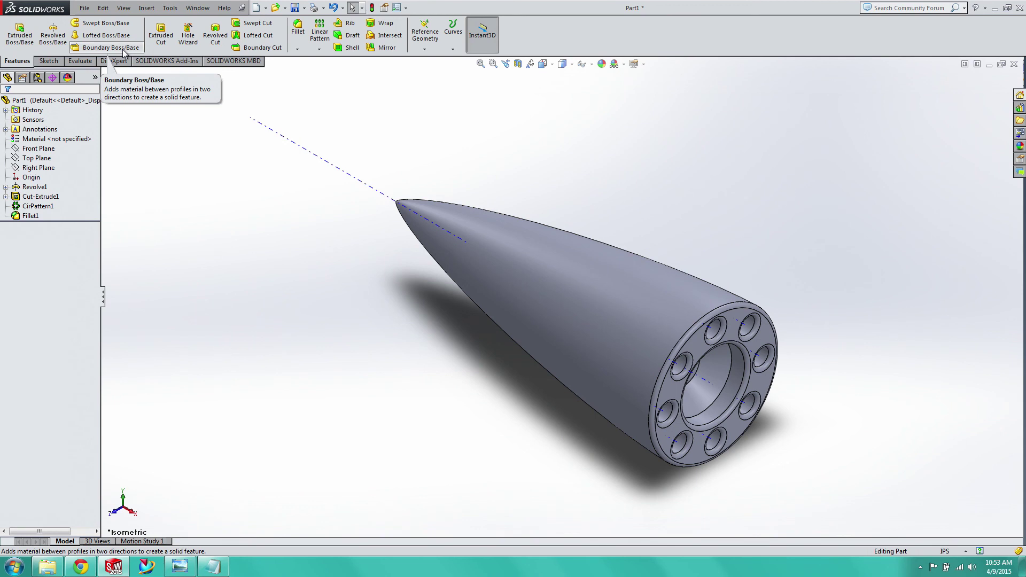
Switch to the Front view and zoom in so the nose cone fills the window
left_click(543, 65)
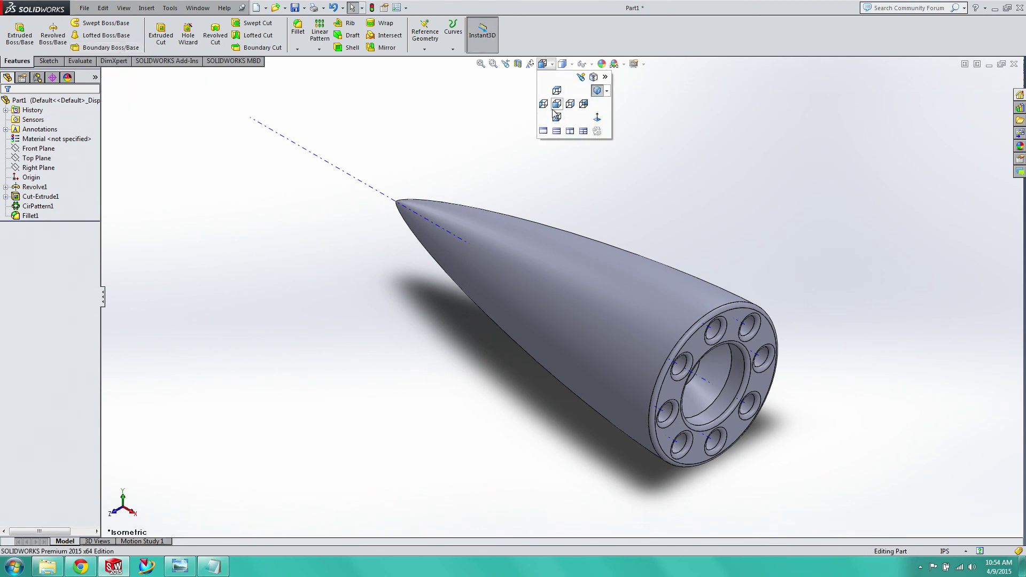
left_click(553, 108)
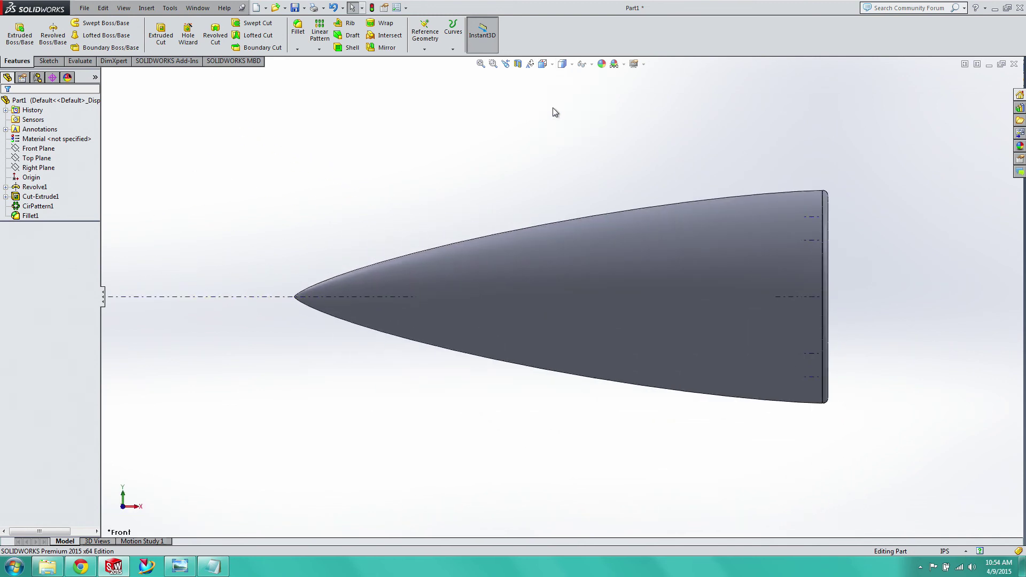
scroll(866, 299, "down", 2)
scroll(392, 302, "down", 1)
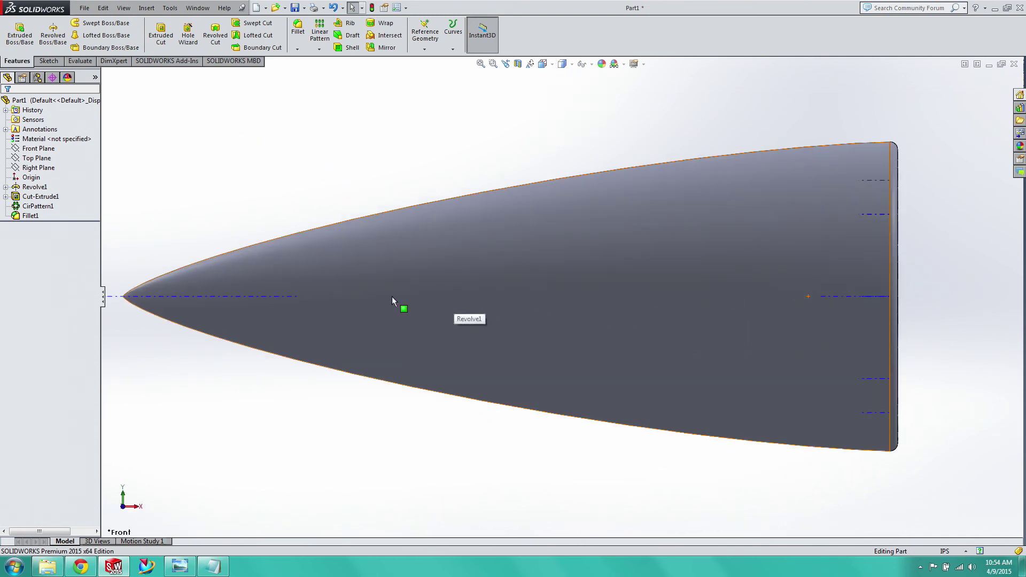
scroll(364, 299, "up", 1)
scroll(320, 301, "down", 1)
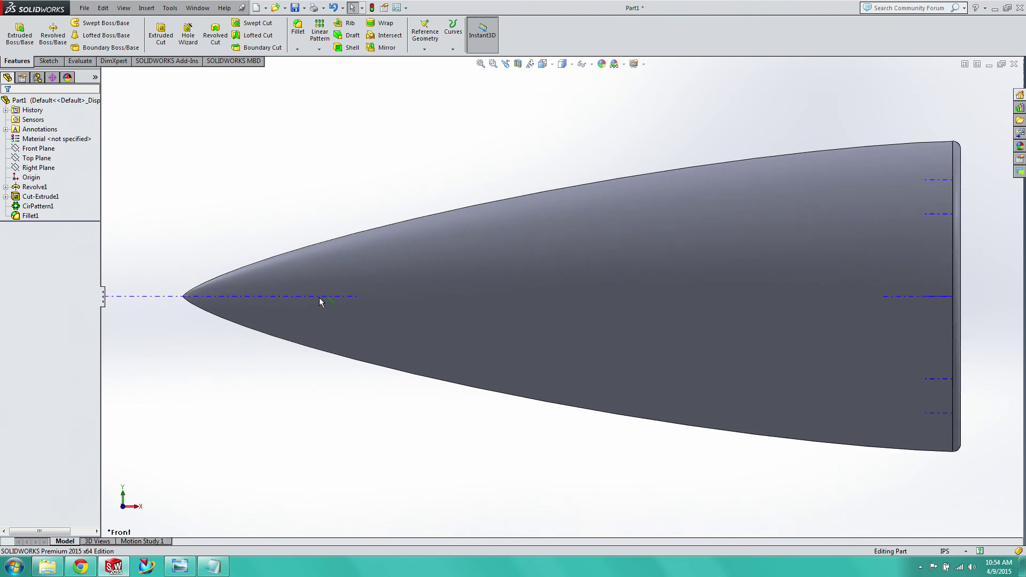